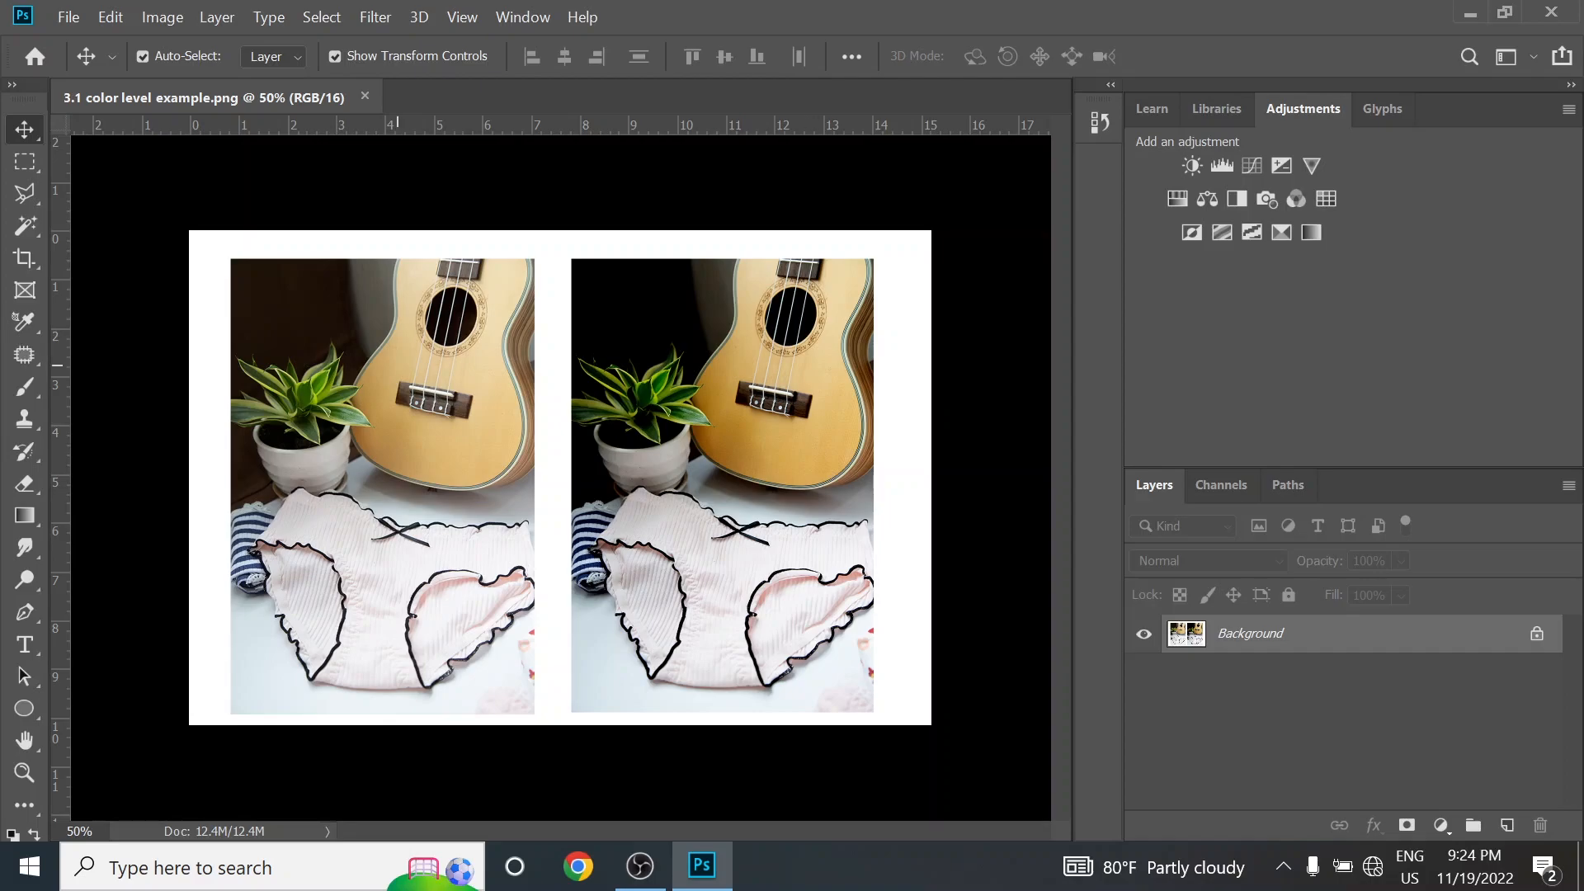
Close the color level example image and open 3.1 color level.JPG from the Assignment 3 folder
left_click(365, 96)
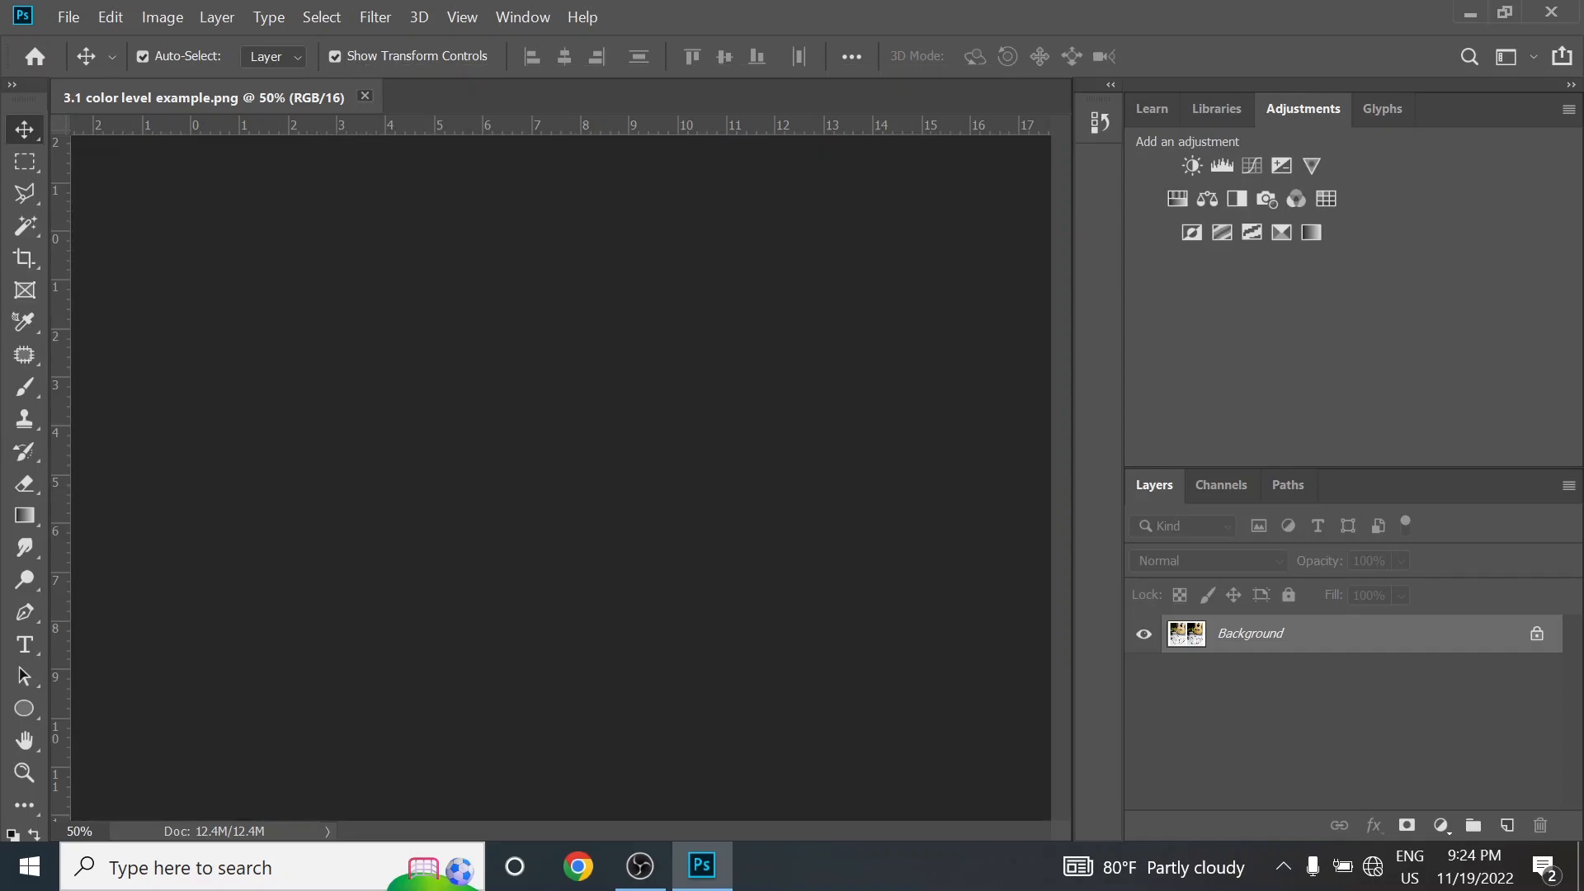
left_click(68, 17)
left_click(68, 17)
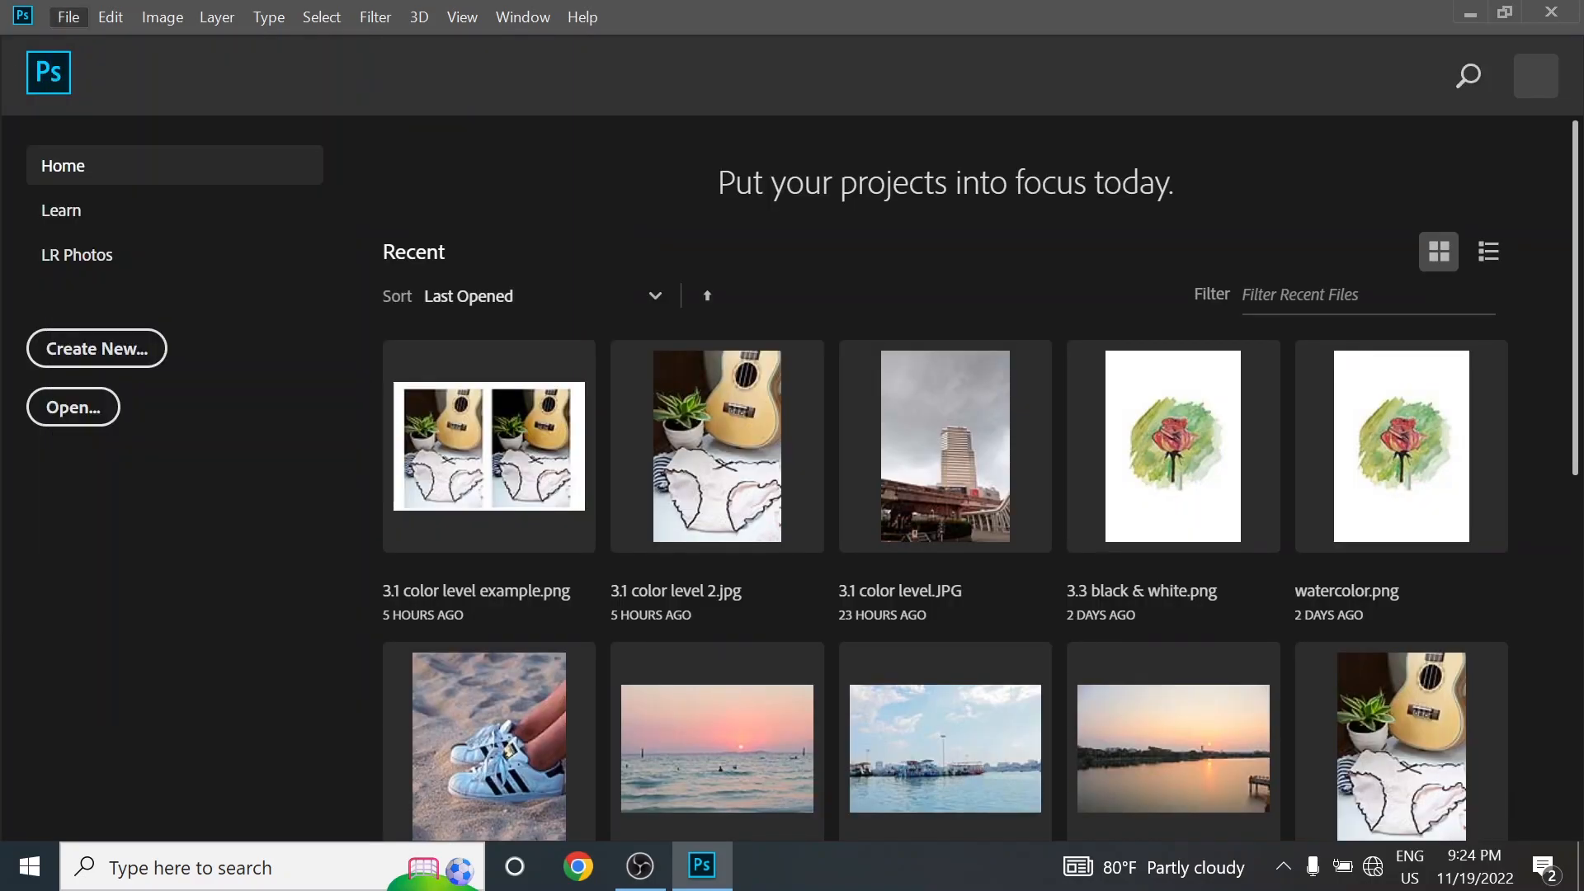
key("ctrl+o")
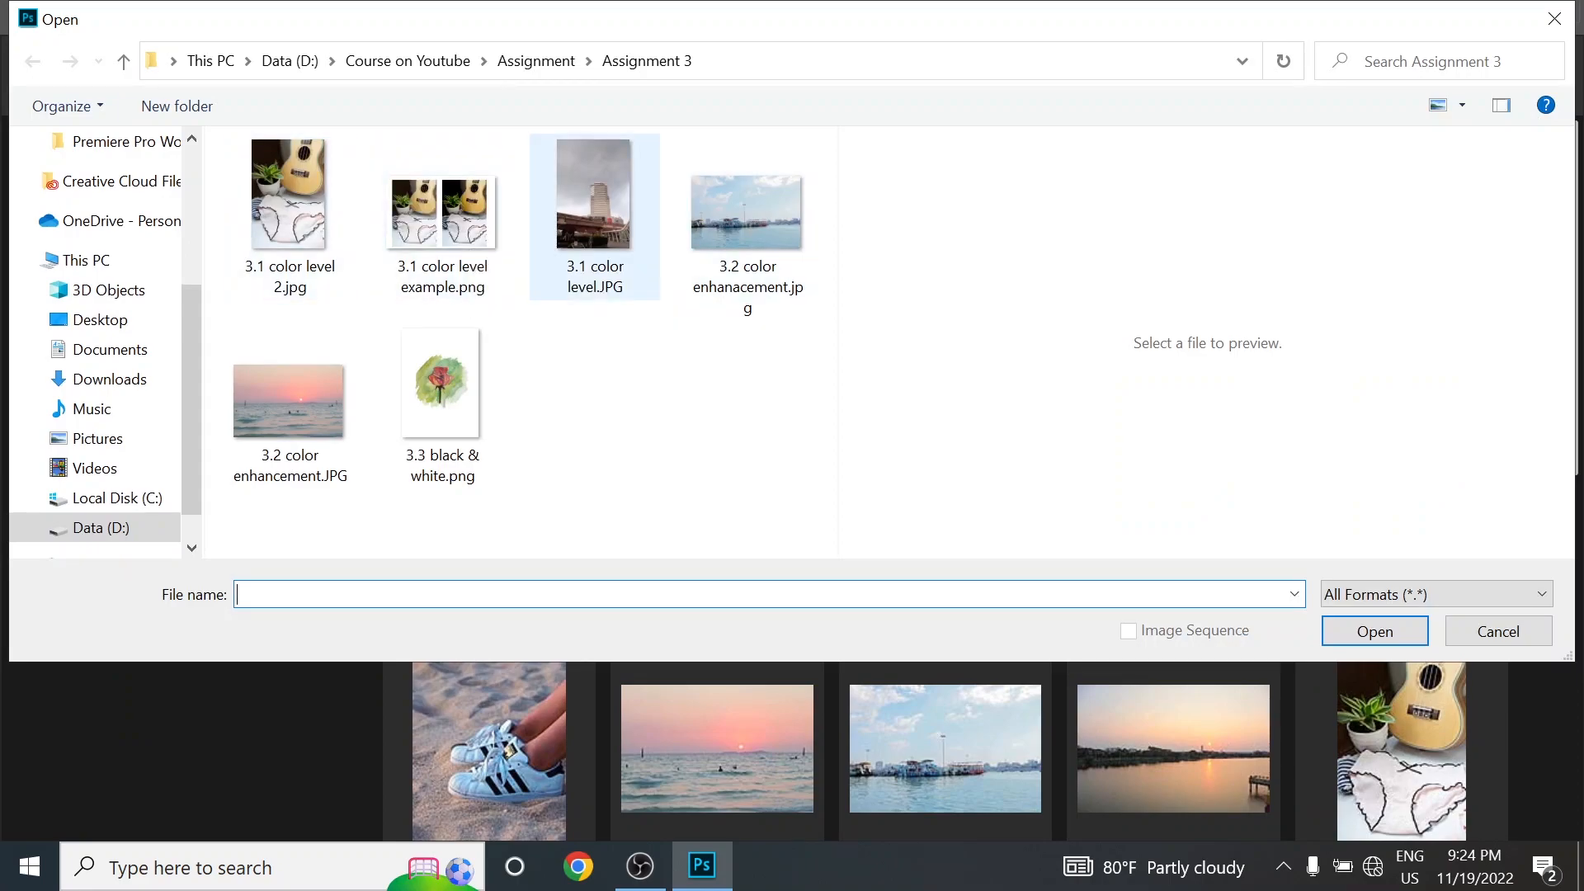
key("Escape")
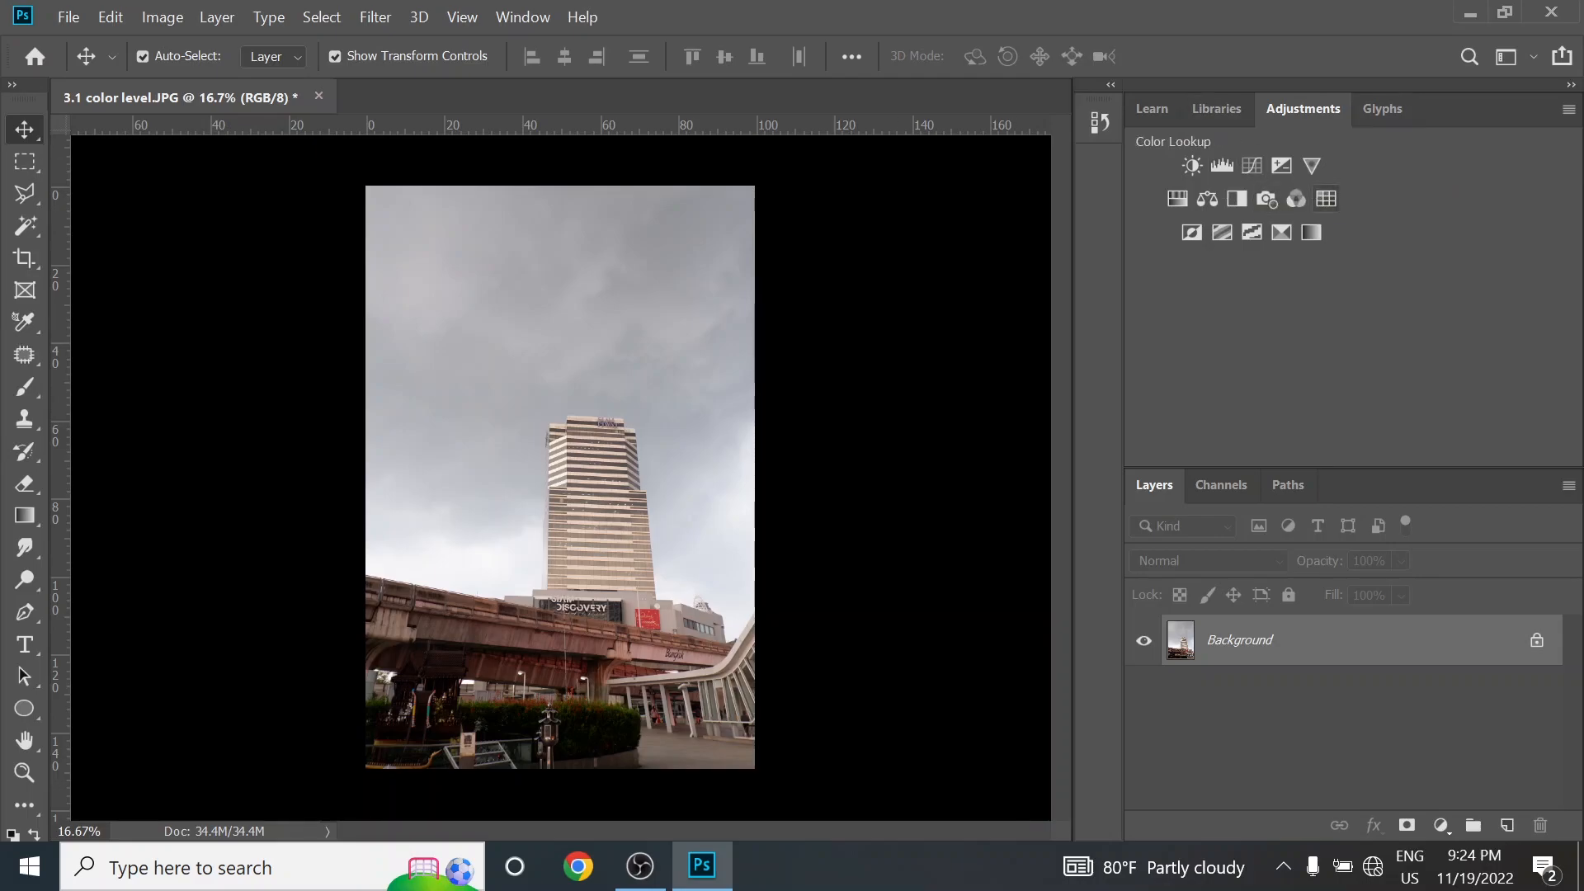
Hide the Adjustments panel and show it again
left_click(462, 17)
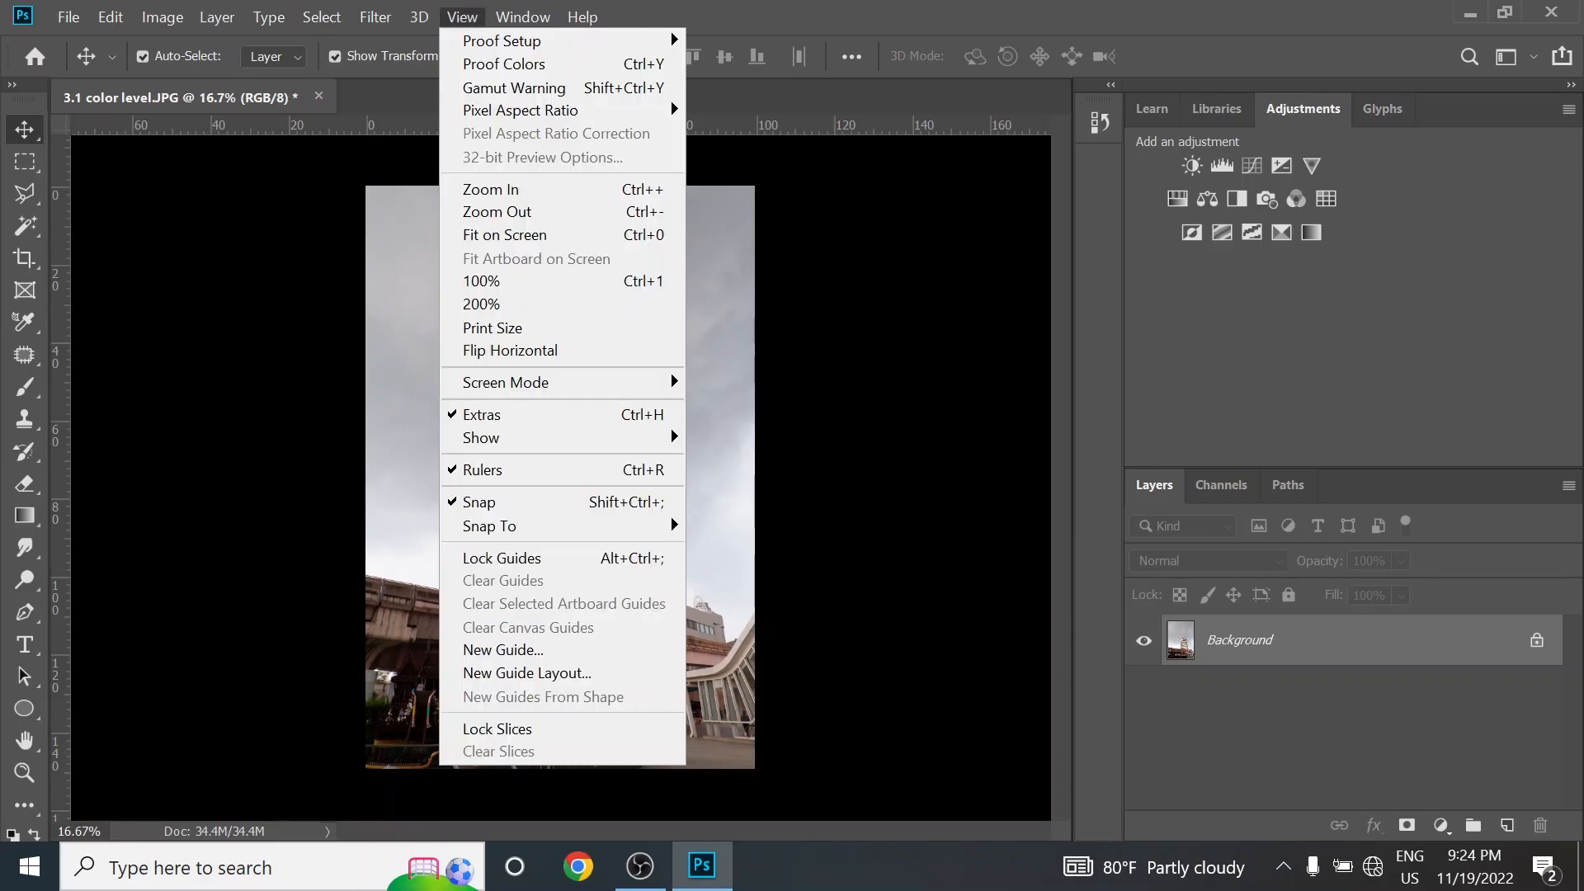
mouse_move(522, 16)
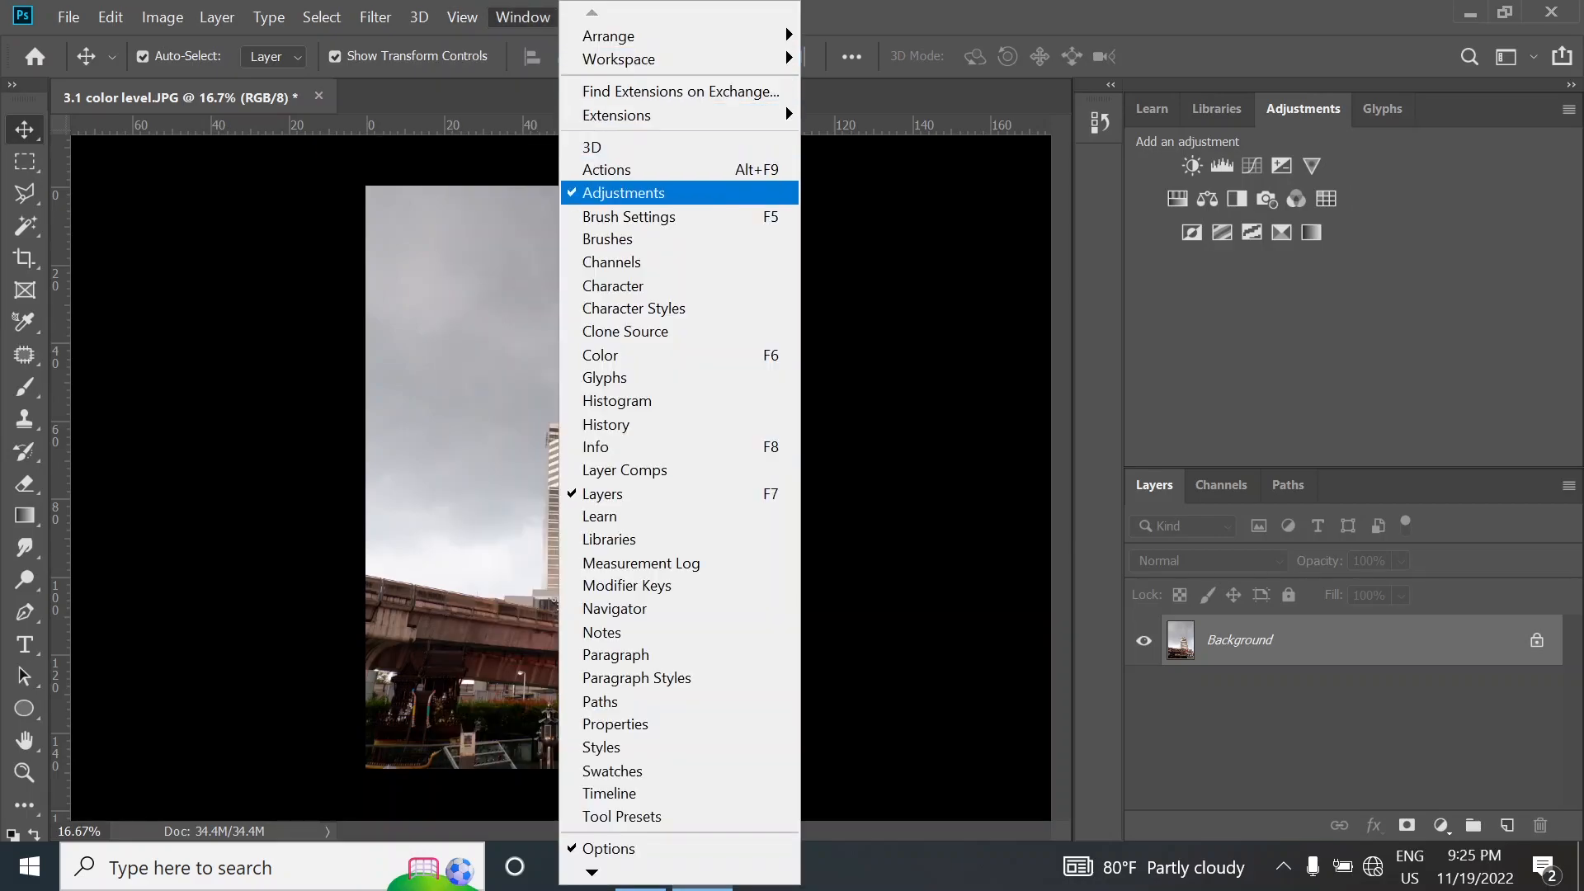
left_click(623, 192)
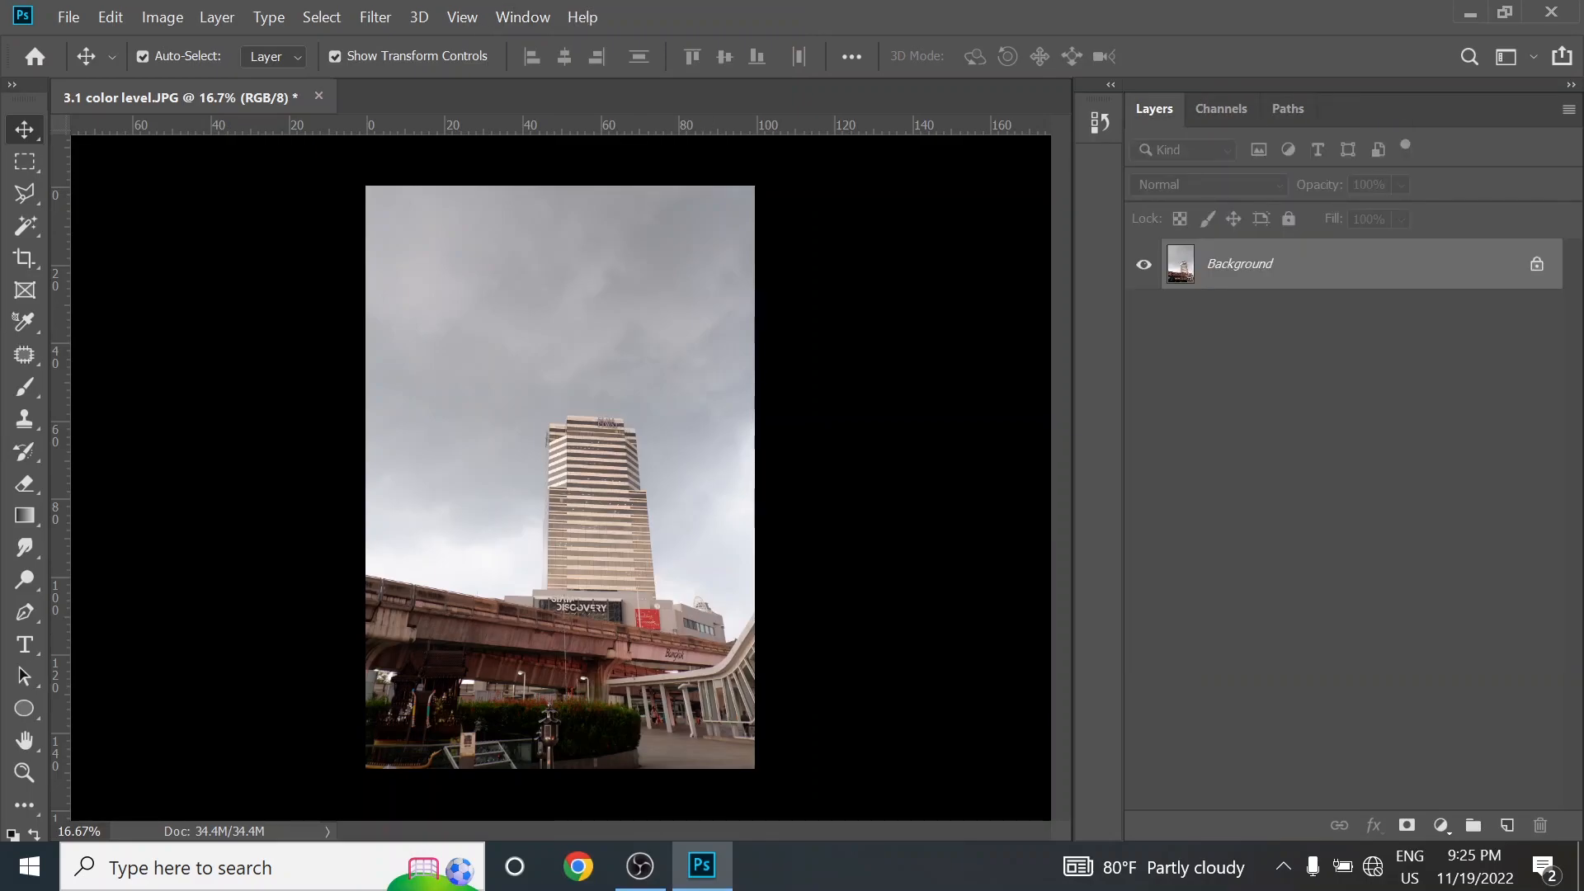
left_click(523, 16)
left_click(627, 191)
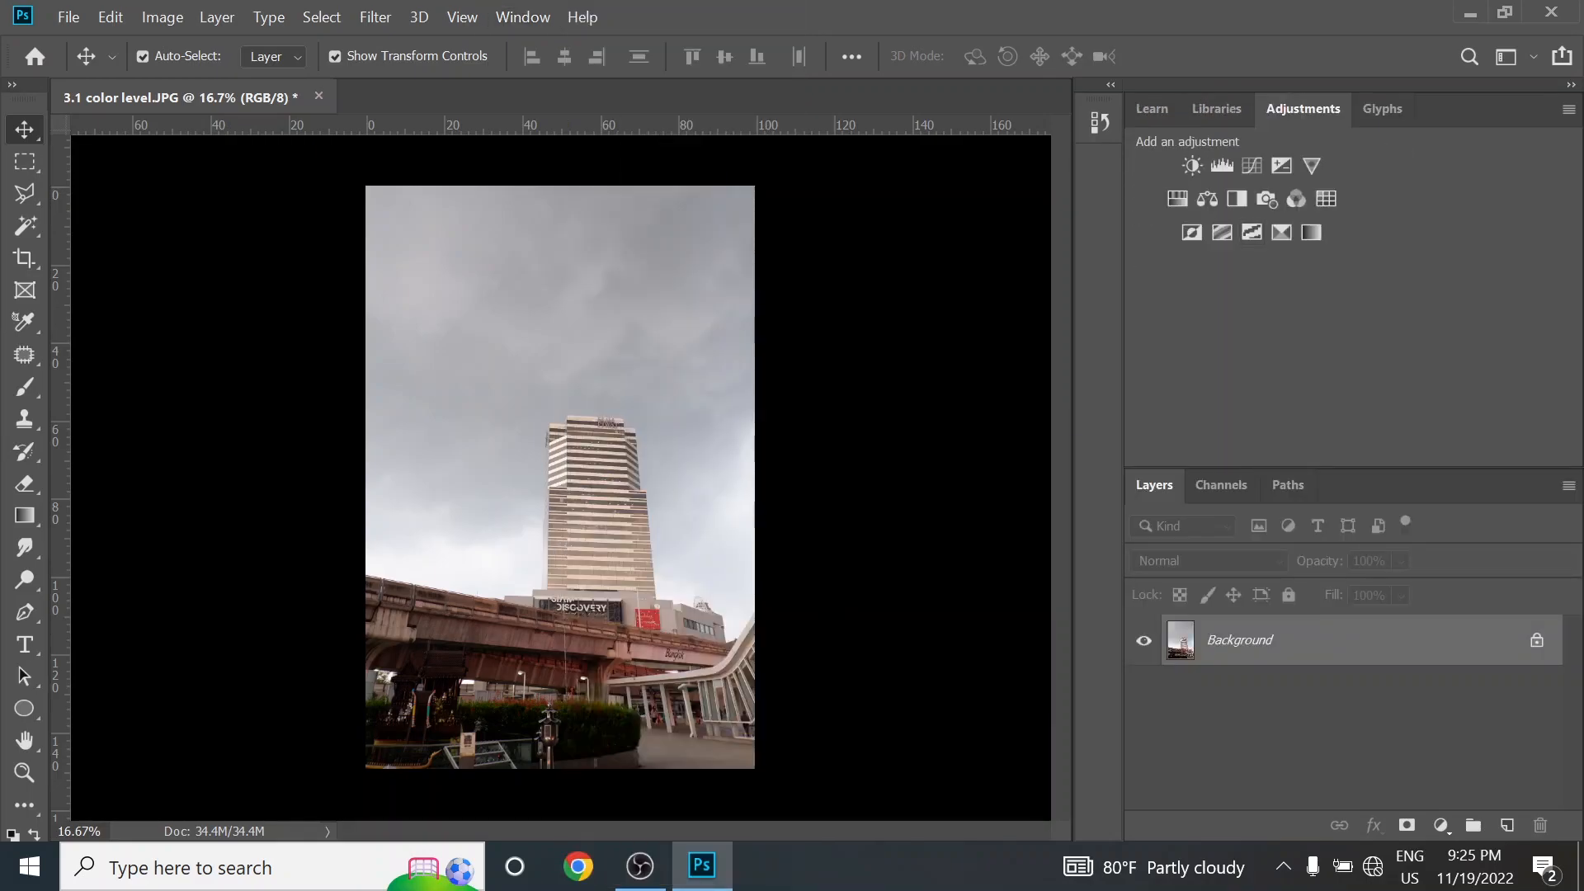
Add a Levels adjustment layer above the building photo and place its floating properties beside the image
left_click(1222, 165)
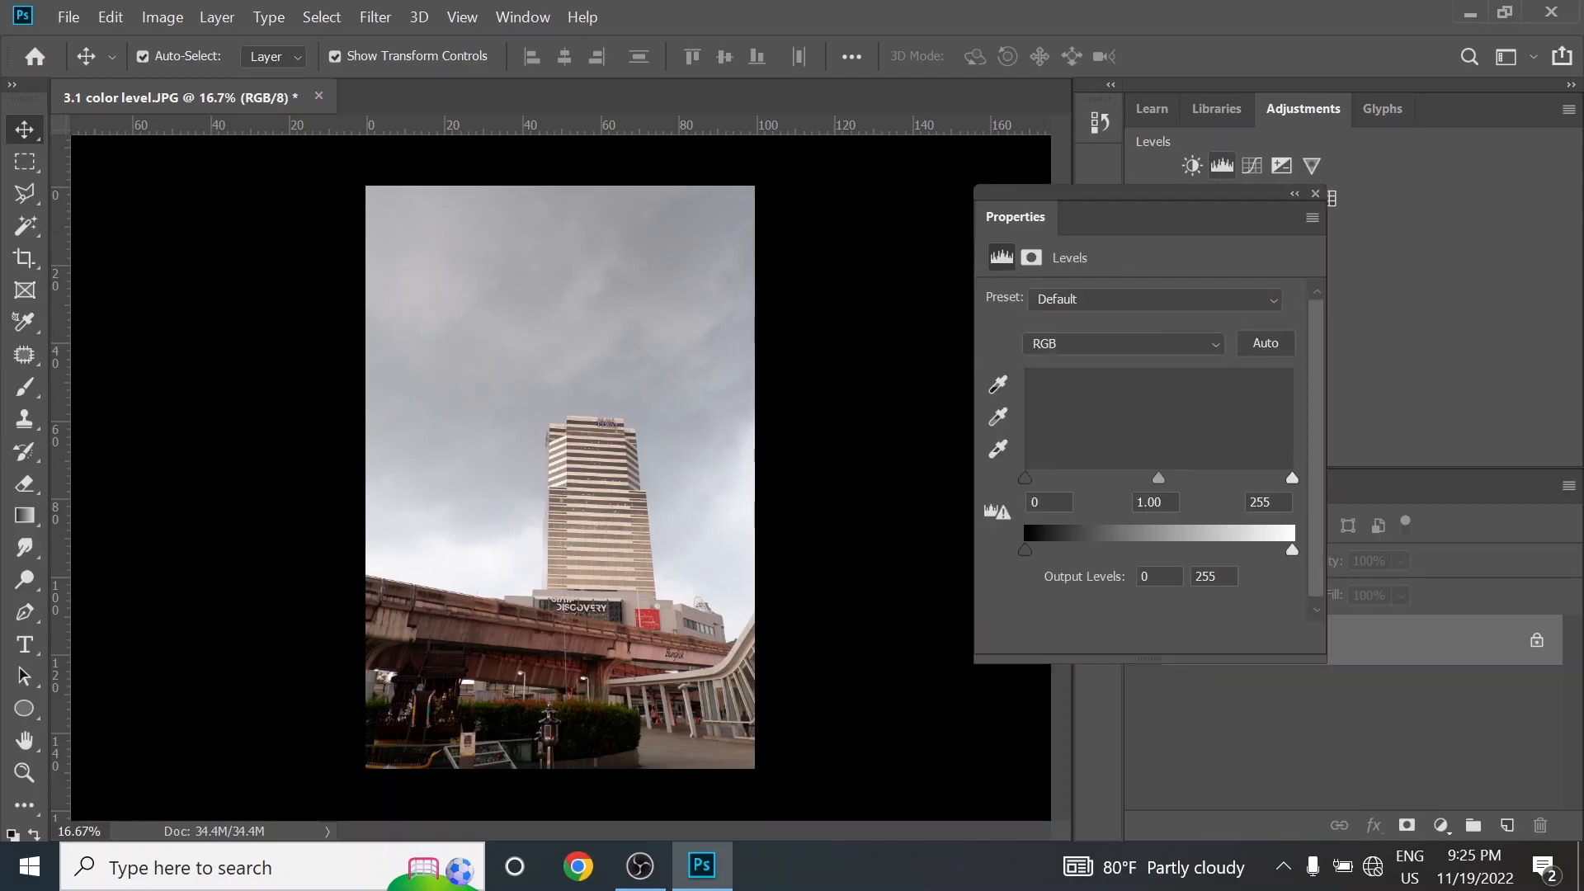
left_click_drag(1016, 216, 872, 113)
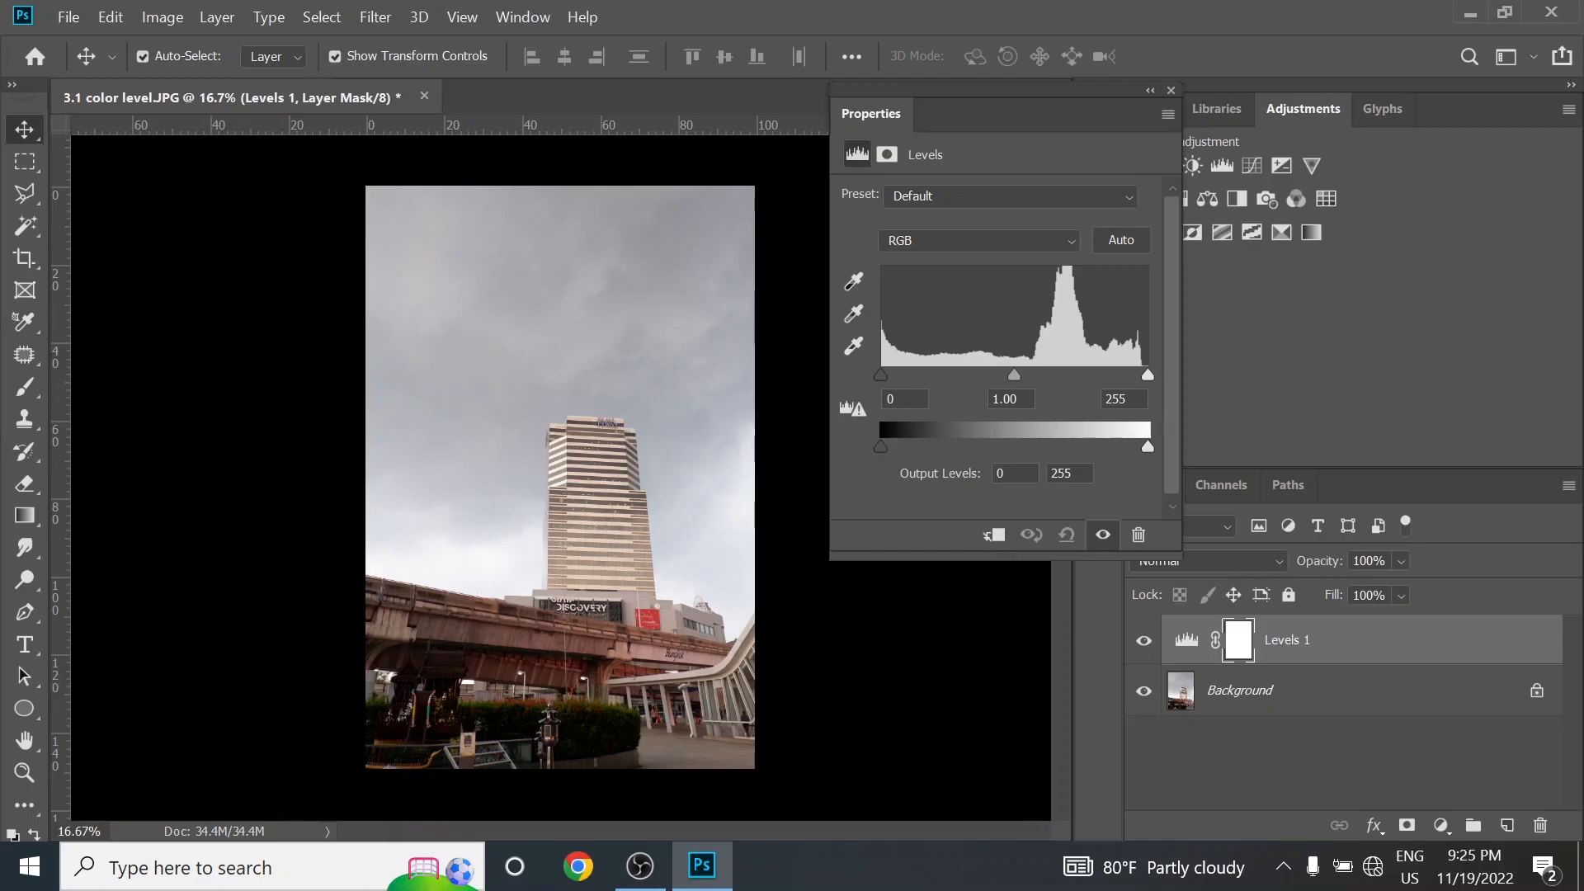
left_click_drag(990, 90, 1072, 93)
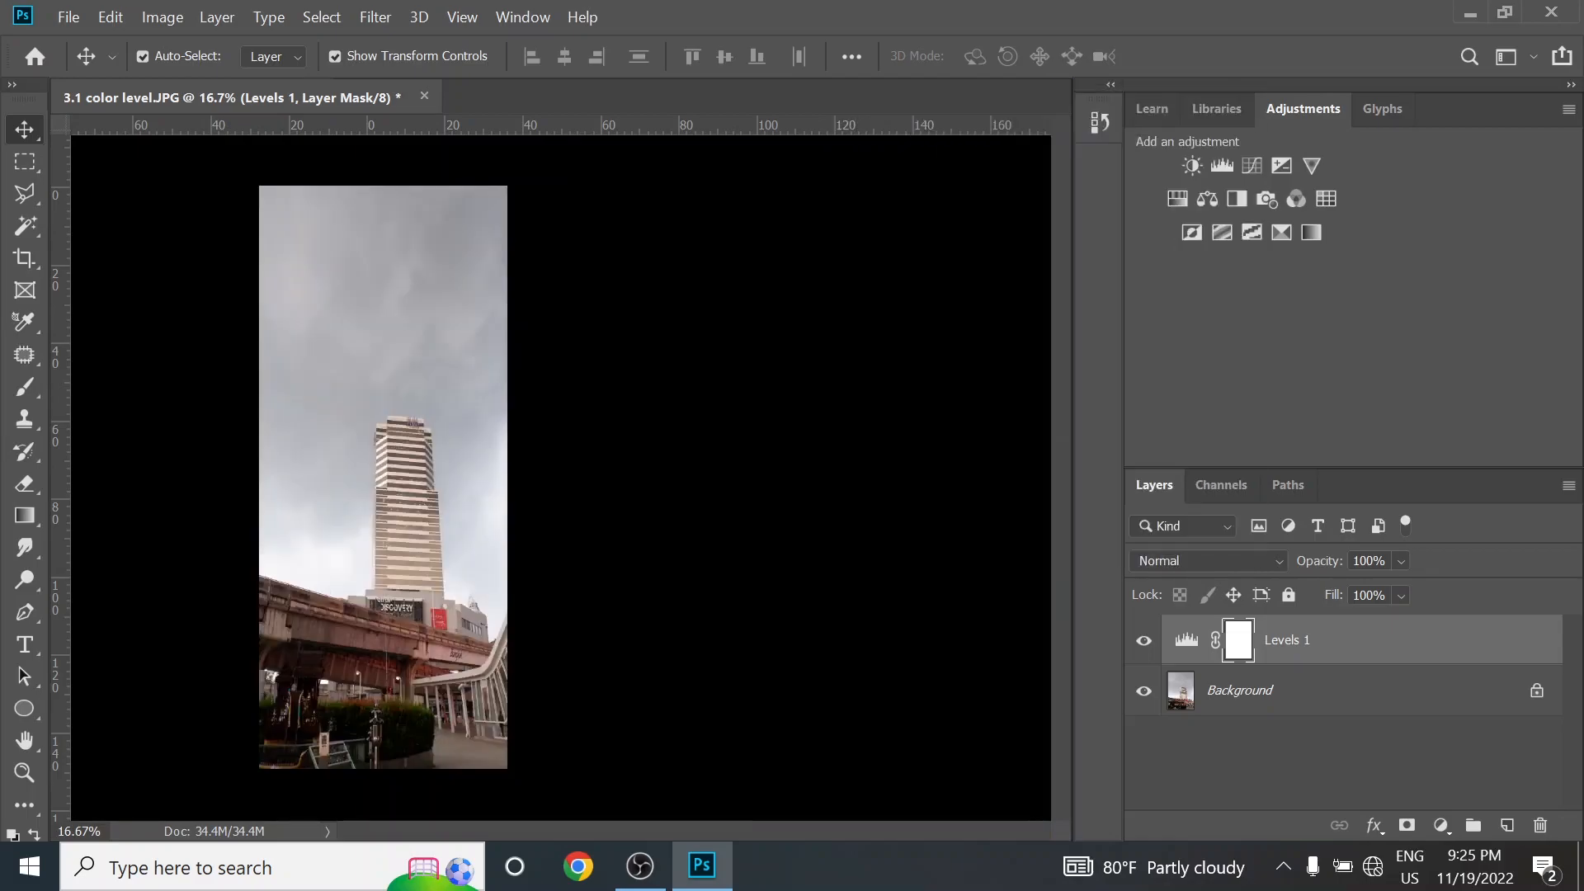
left_click_drag(761, 109, 1272, 224)
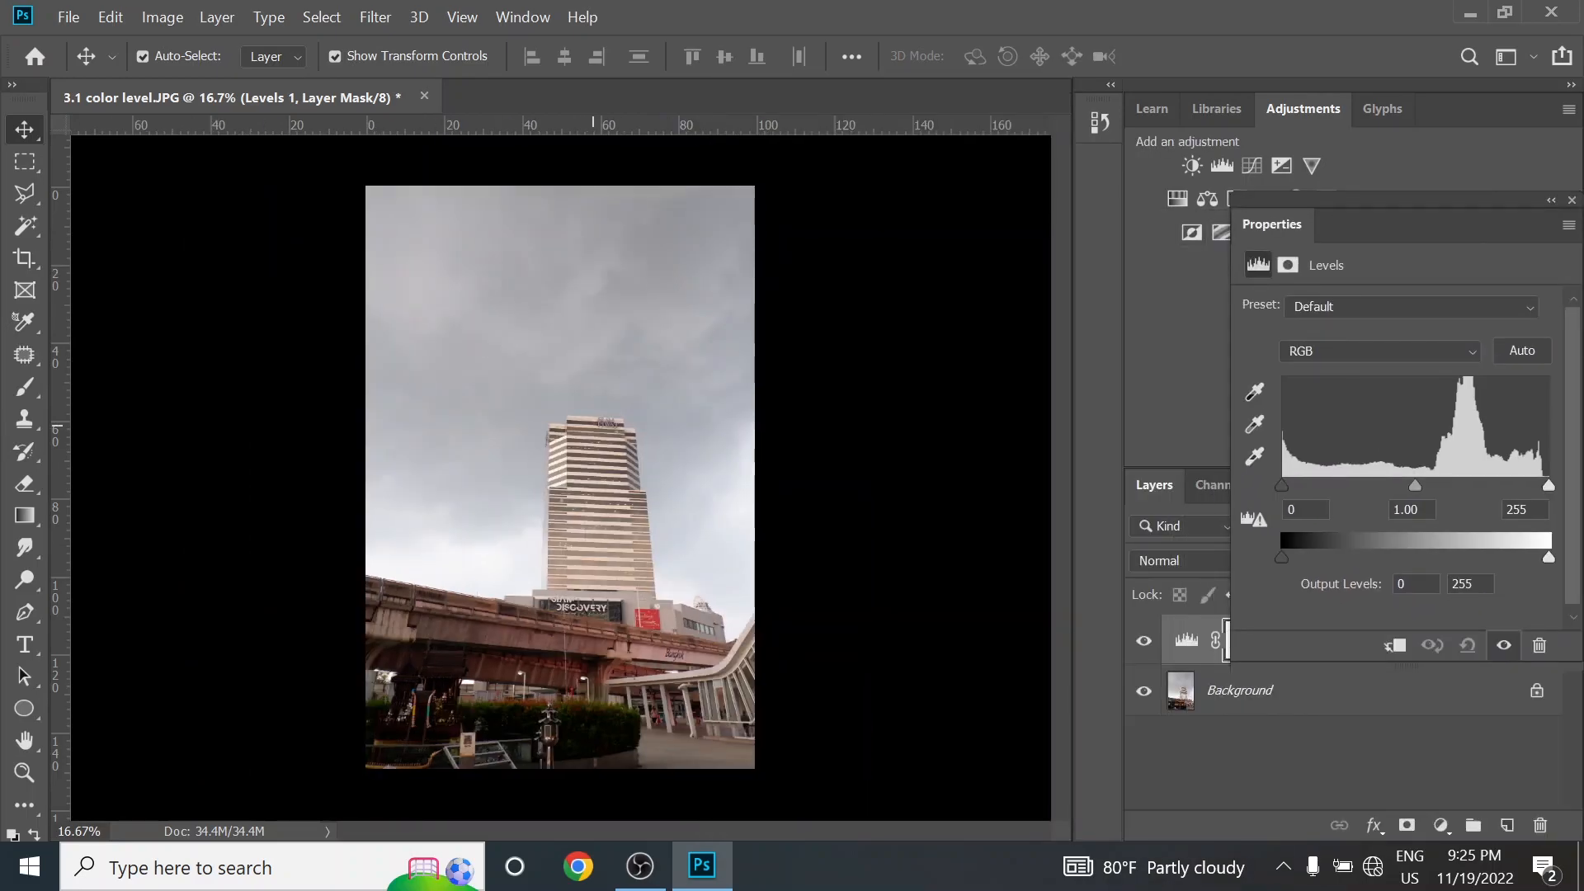
left_click(592, 426)
left_click_drag(1272, 225, 847, 165)
double_click(1287, 641)
key("Return")
left_click_drag(847, 164, 884, 128)
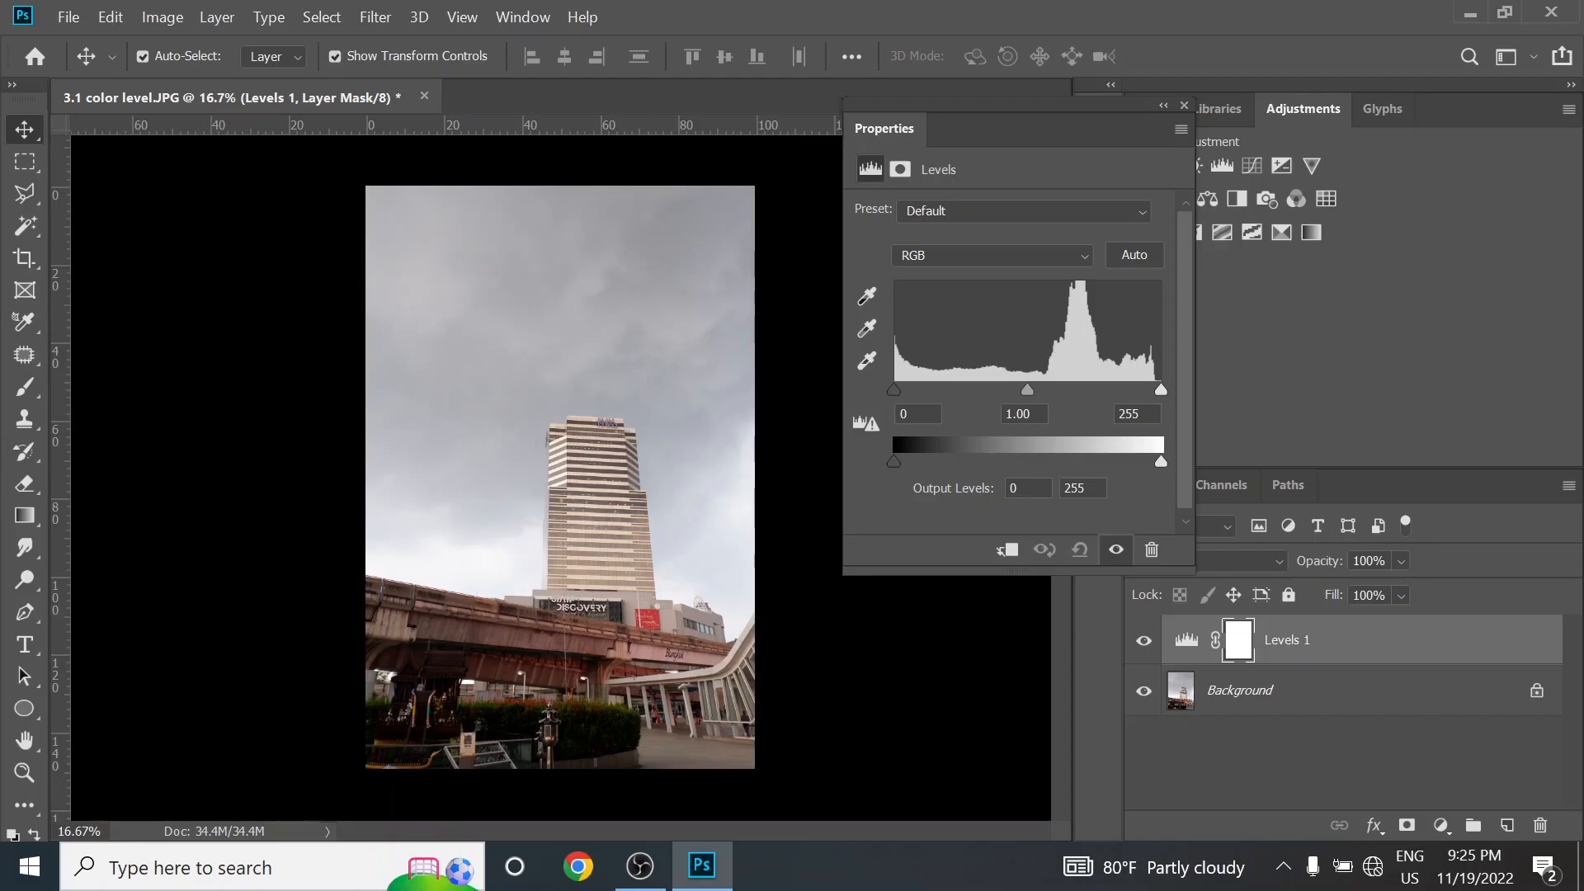
Adjust the Levels input sliders to shadows 0, midtones 1.22 and highlights 253
left_click_drag(894, 388, 928, 389)
mouse_move(1045, 389)
left_mouse_down()
mouse_move(953, 389)
mouse_move(1030, 389)
left_mouse_up()
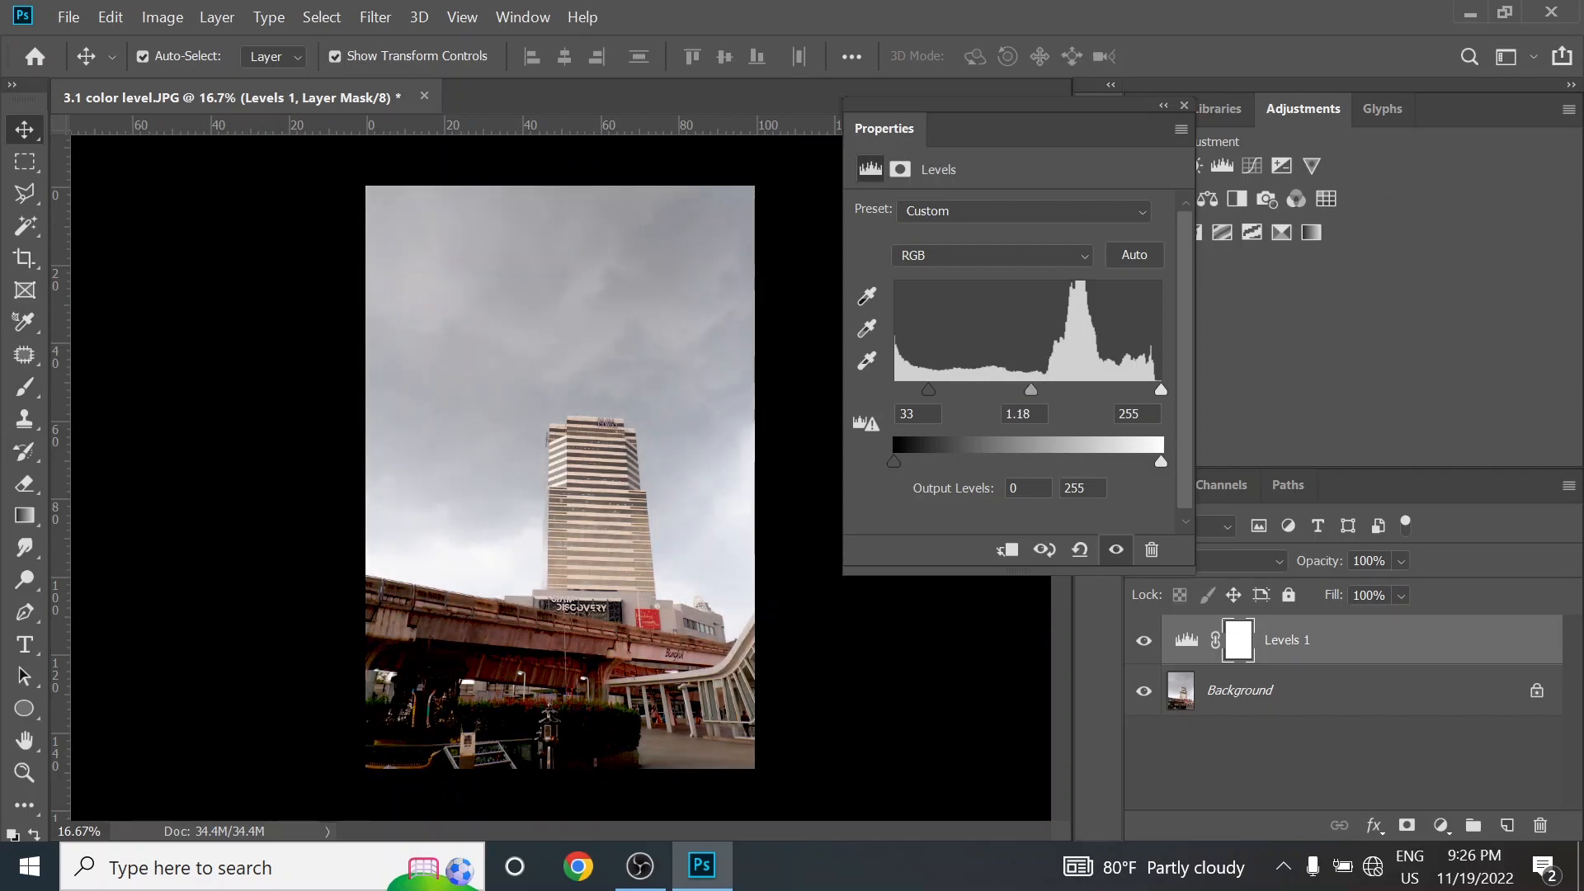
mouse_move(1161, 388)
left_mouse_down()
mouse_move(1102, 389)
mouse_move(1159, 389)
left_mouse_up()
left_click_drag(1028, 388, 1027, 389)
left_click_drag(928, 388, 893, 389)
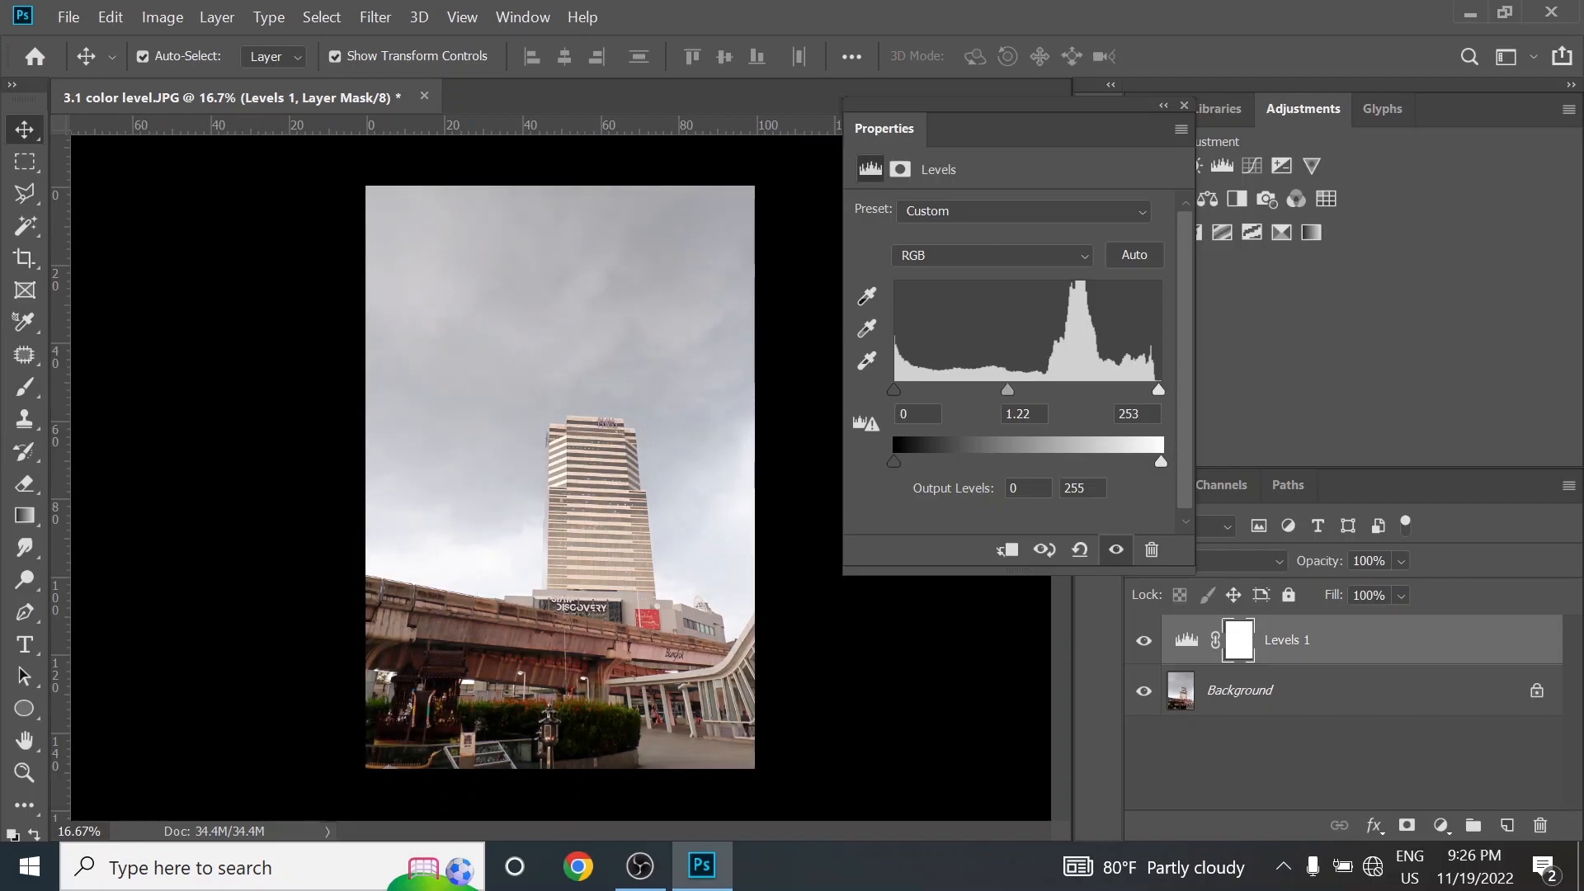
Raise the Levels shadow input to 40 and set the midtones to 1.33
mouse_move(1007, 389)
left_mouse_down()
mouse_move(973, 389)
mouse_move(1047, 388)
mouse_move(1008, 389)
left_mouse_up()
left_click_drag(893, 389, 941, 389)
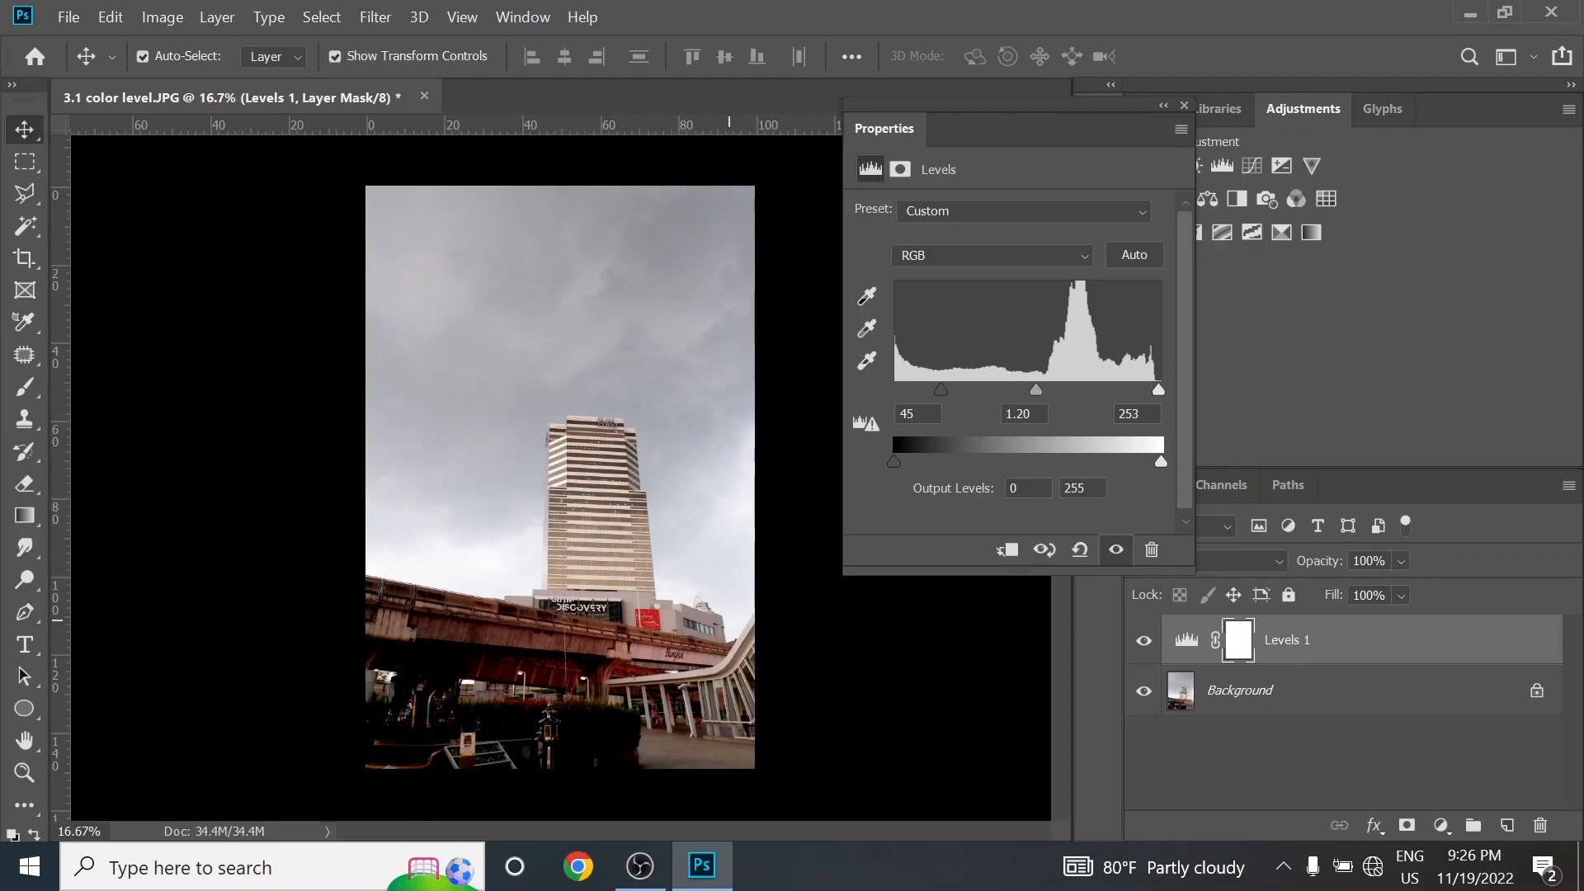
mouse_move(1036, 389)
left_mouse_down()
mouse_move(1020, 388)
mouse_move(1039, 388)
left_mouse_up()
left_click_drag(1039, 389, 936, 389)
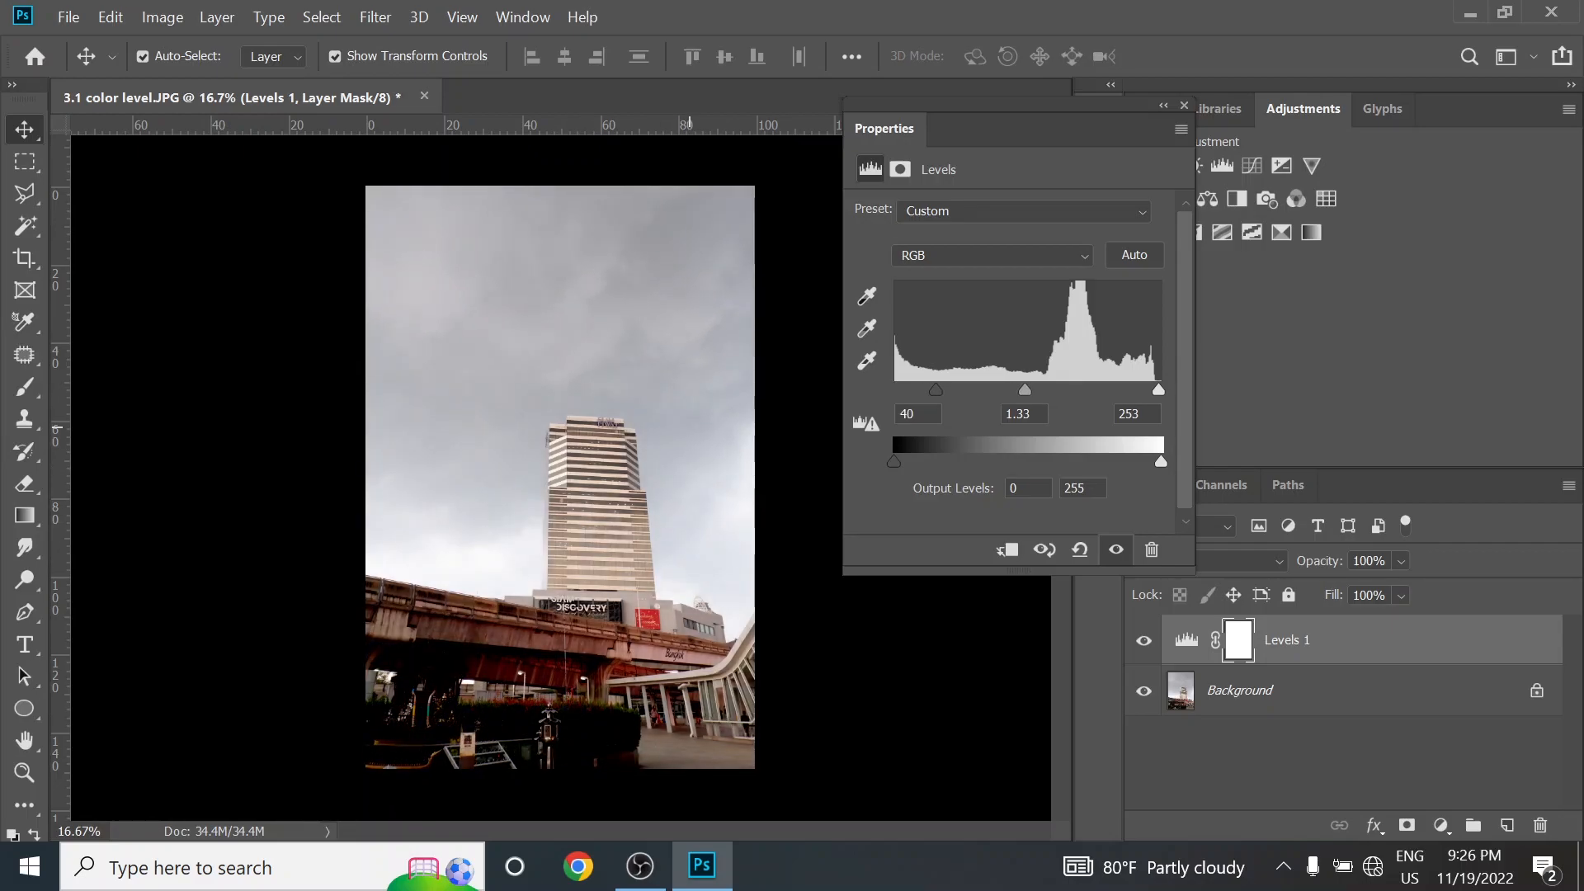
mouse_move(1025, 389)
left_mouse_down()
mouse_move(1003, 389)
mouse_move(1041, 388)
mouse_move(1025, 389)
left_mouse_up()
Dock the Levels properties with the Adjustments group and toggle the Levels 1 layer to compare before and after
left_click_drag(1008, 105, 1310, 119)
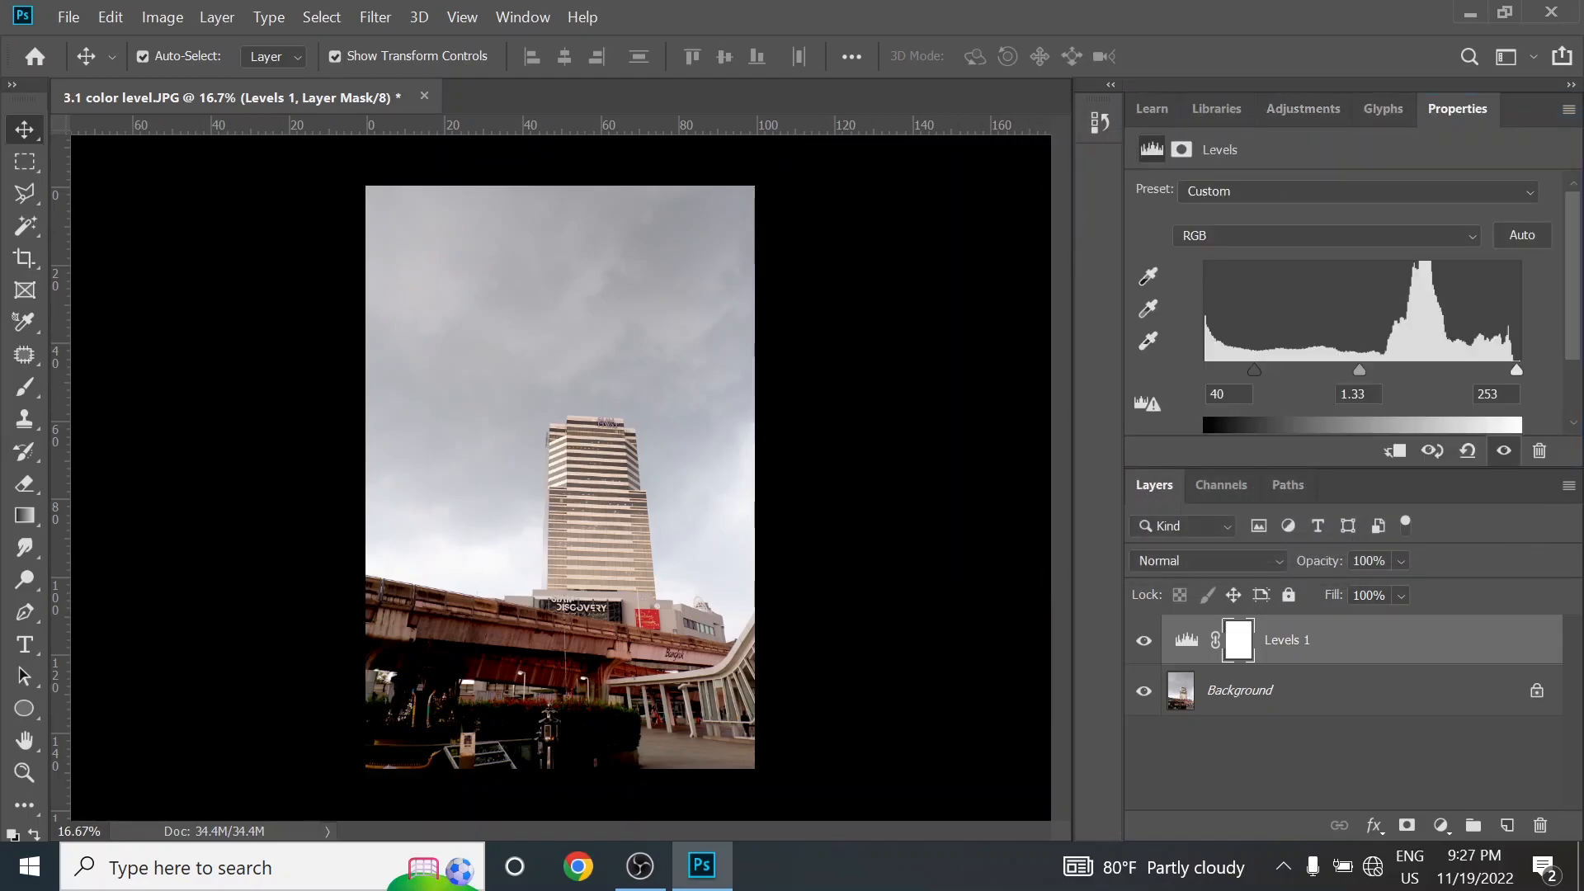
left_click(1287, 691)
left_click(1296, 641)
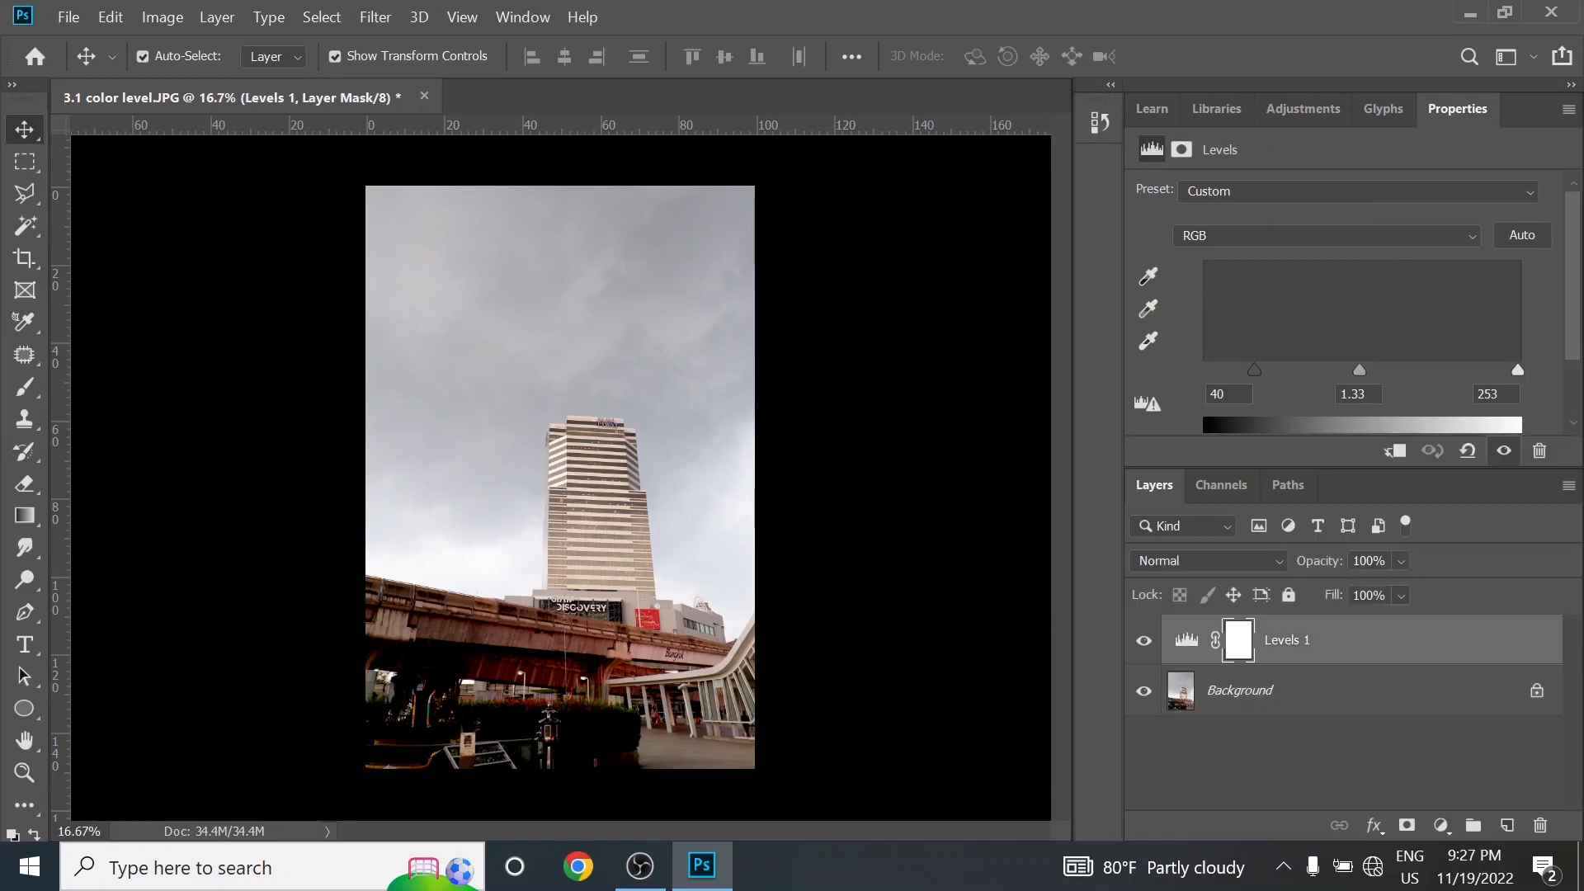
left_click(1144, 641)
left_click(1143, 641)
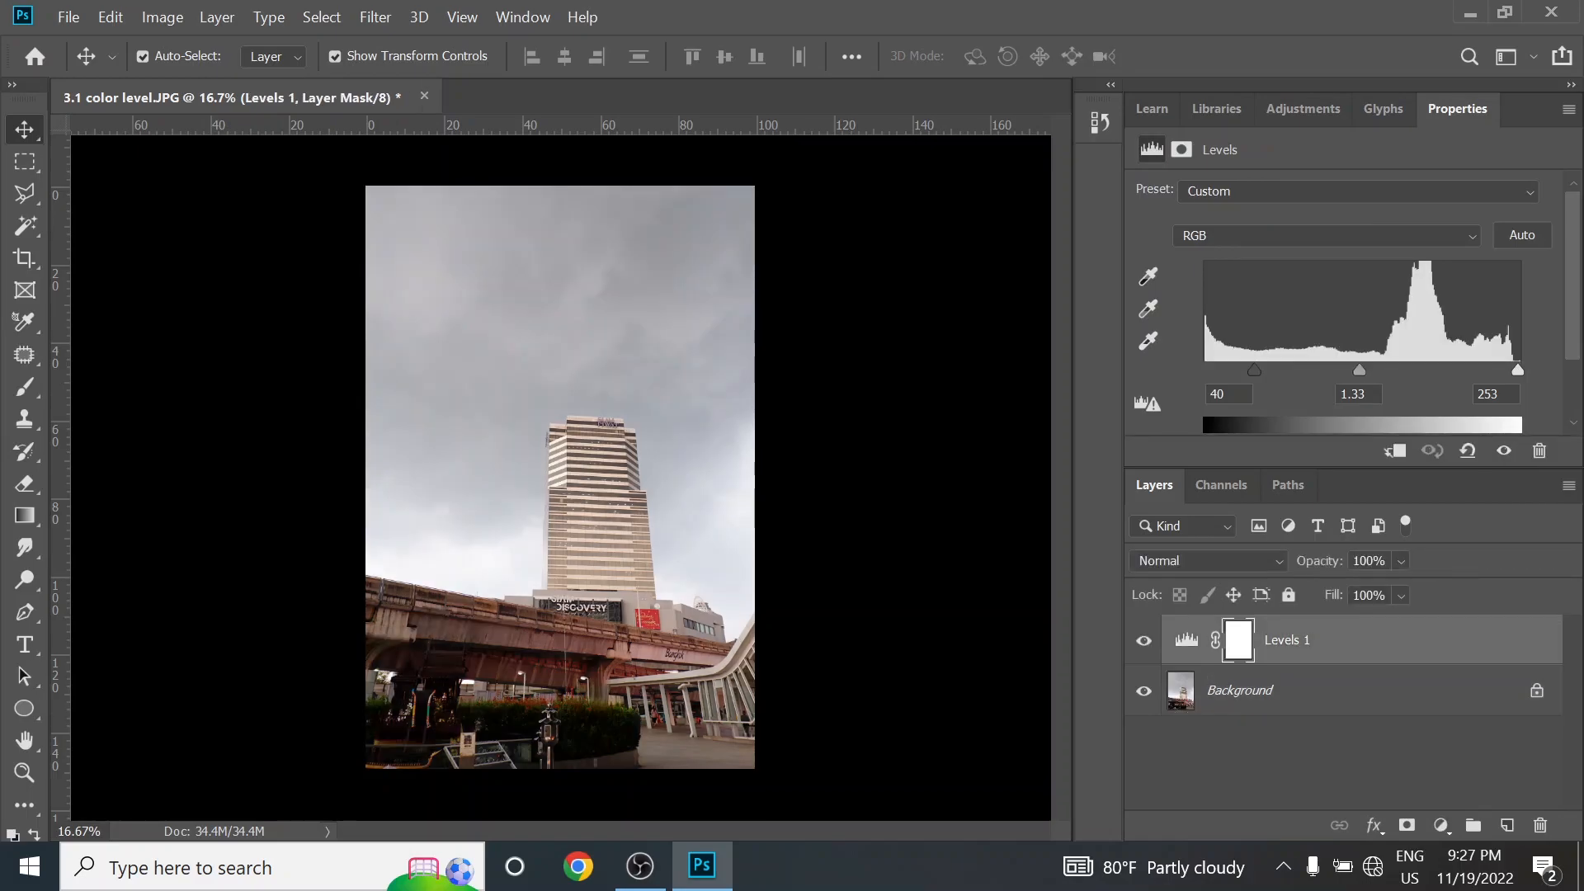
left_click(1144, 641)
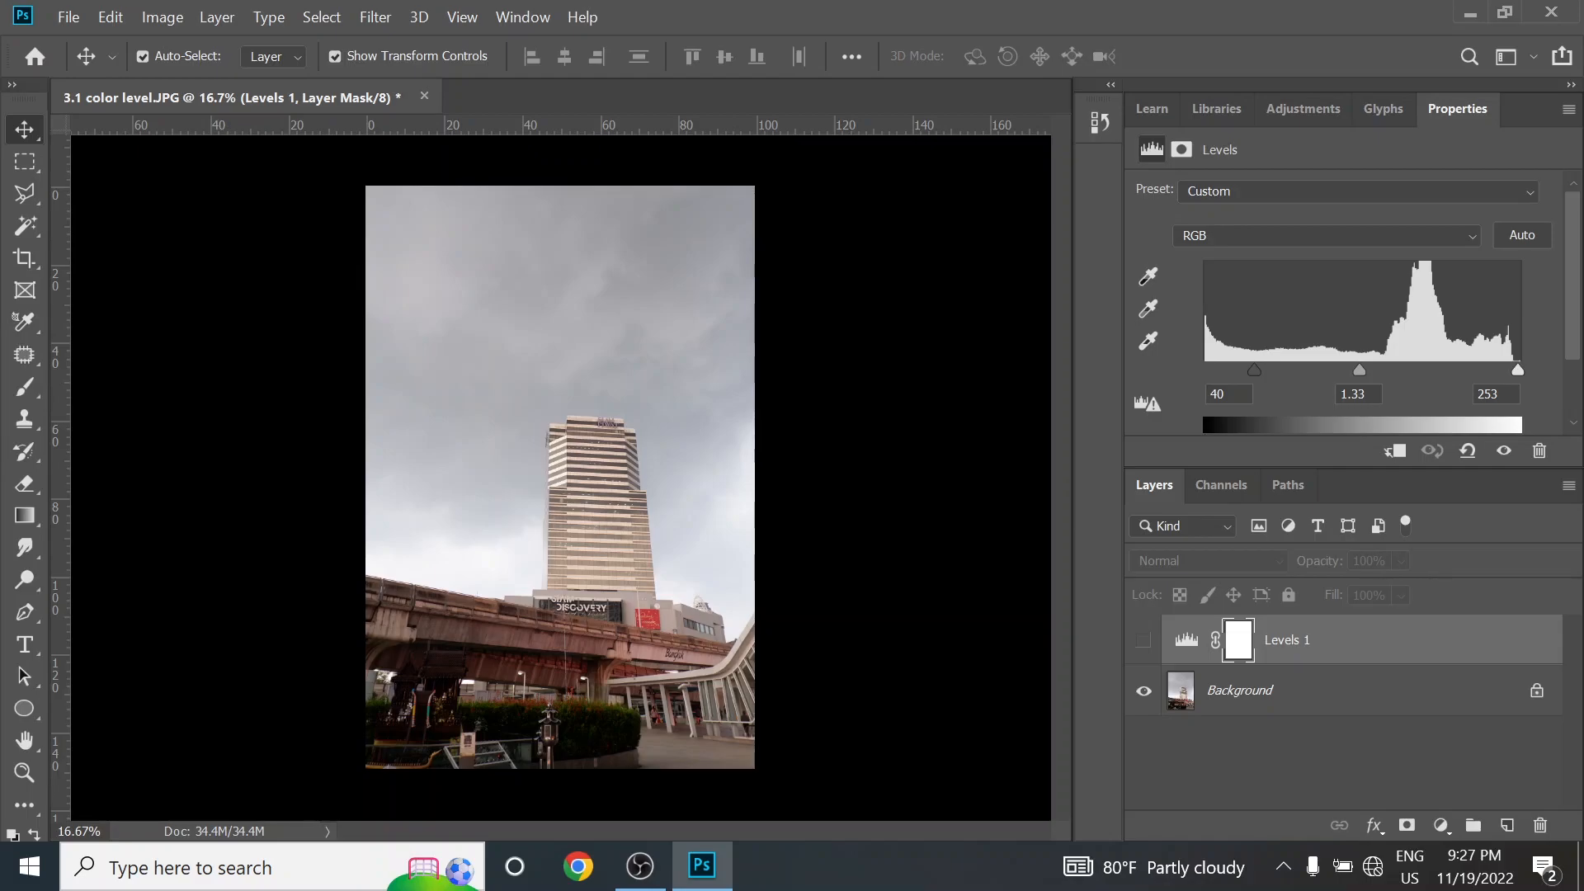
left_click(1144, 641)
Reduce the Levels shadow input to 19 and toggle the layer's visibility to compare with the original photo
left_click_drag(1255, 371, 1229, 371)
left_click(1144, 641)
left_click(1144, 641)
left_click(1144, 641)
left_click(1143, 642)
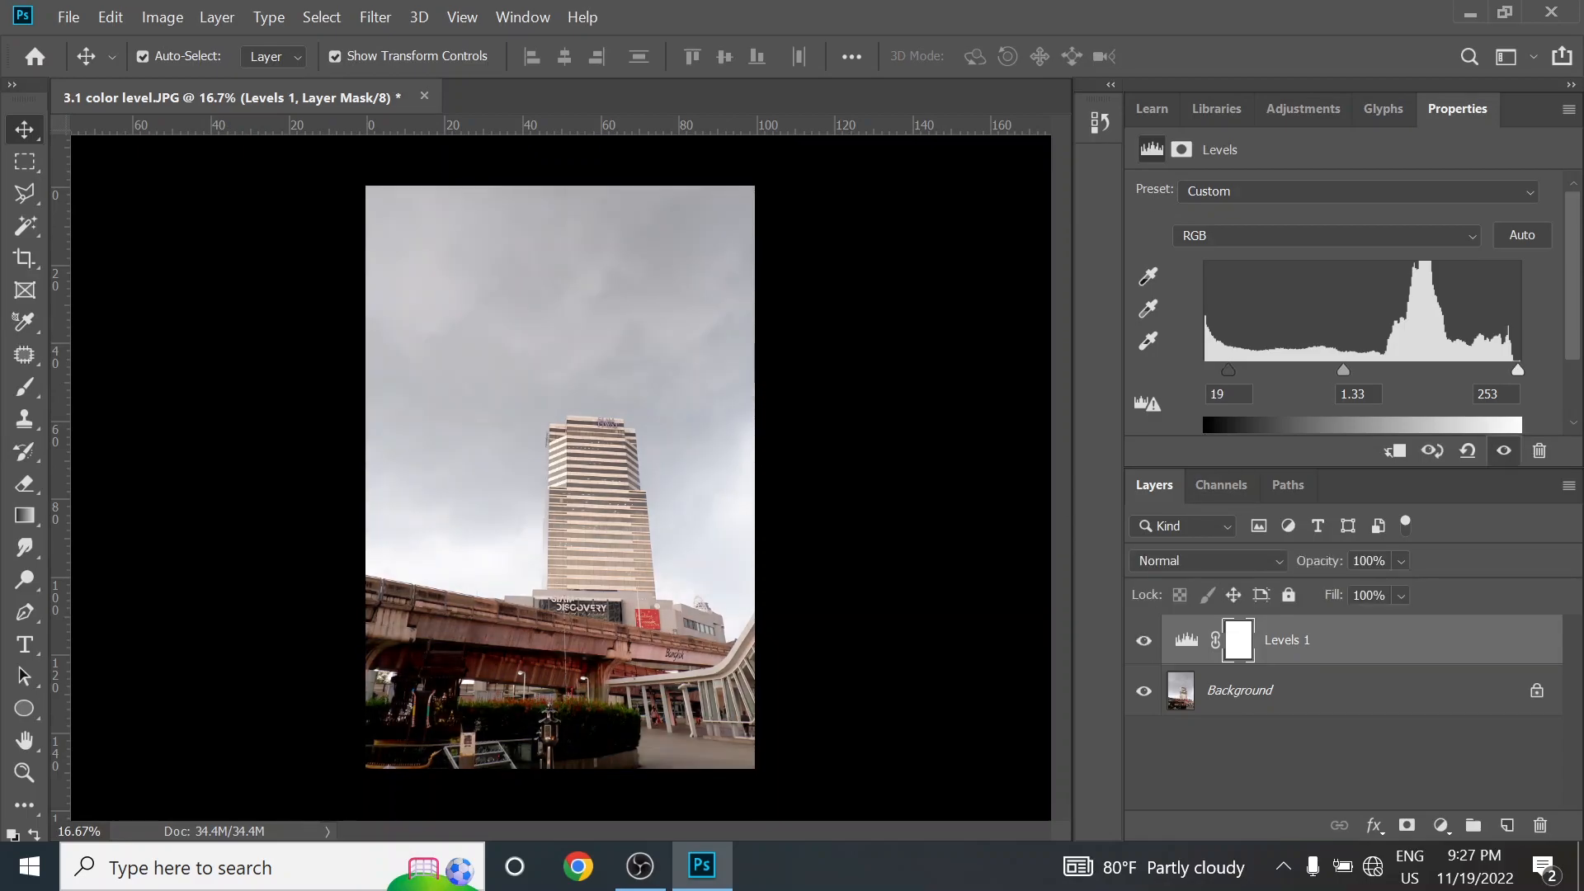
left_click(1144, 641)
left_click(1144, 641)
Open 3.1 color level 2.jpg from the Assignment 3 folder
left_click(69, 17)
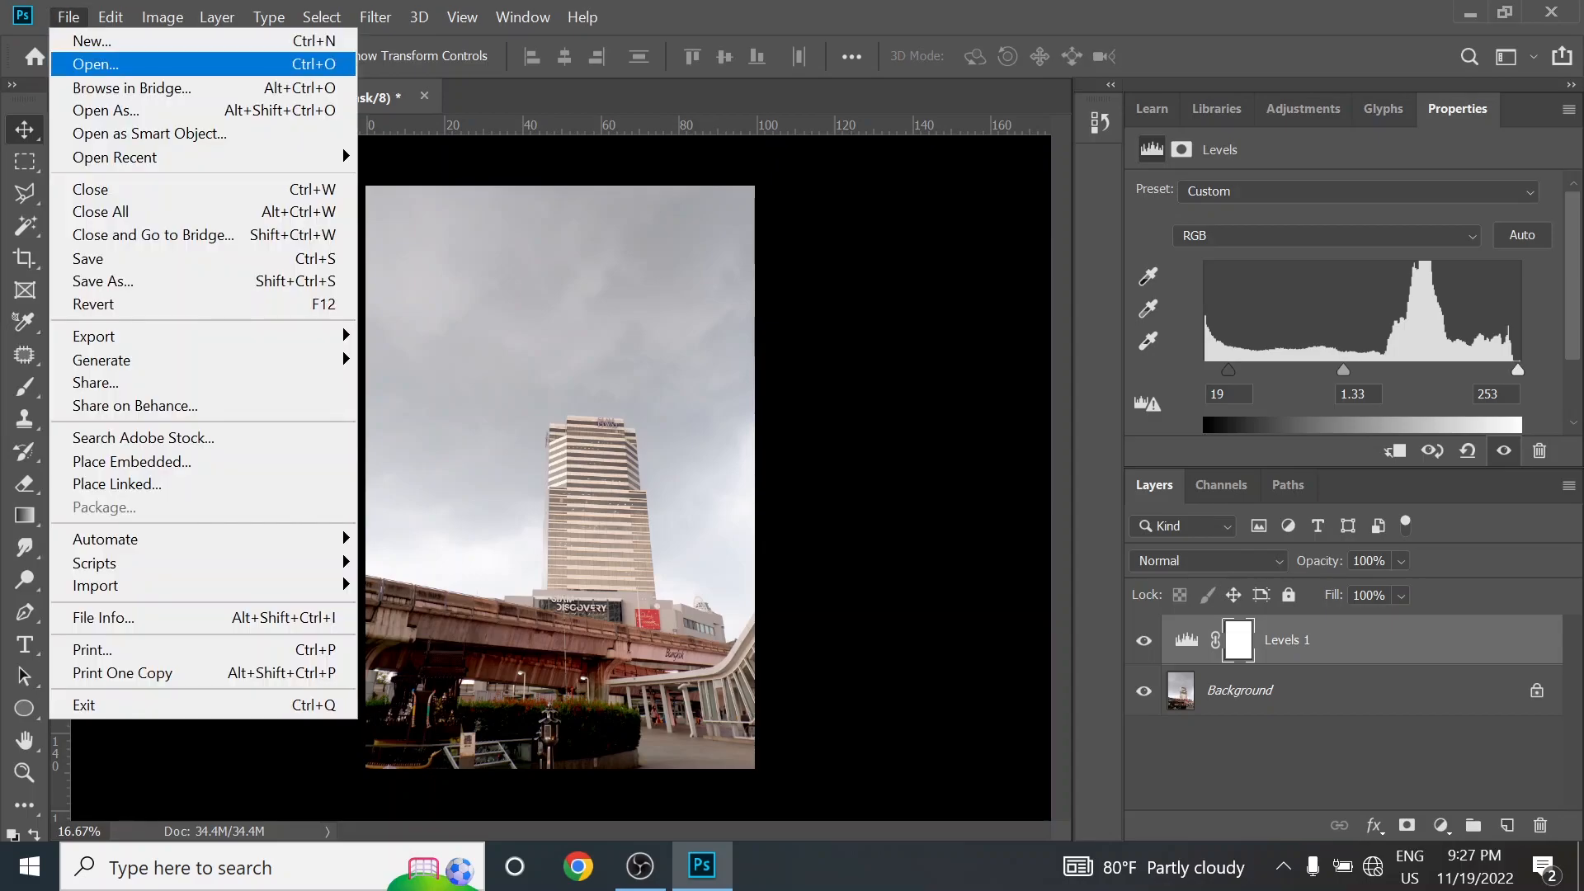
left_click(96, 64)
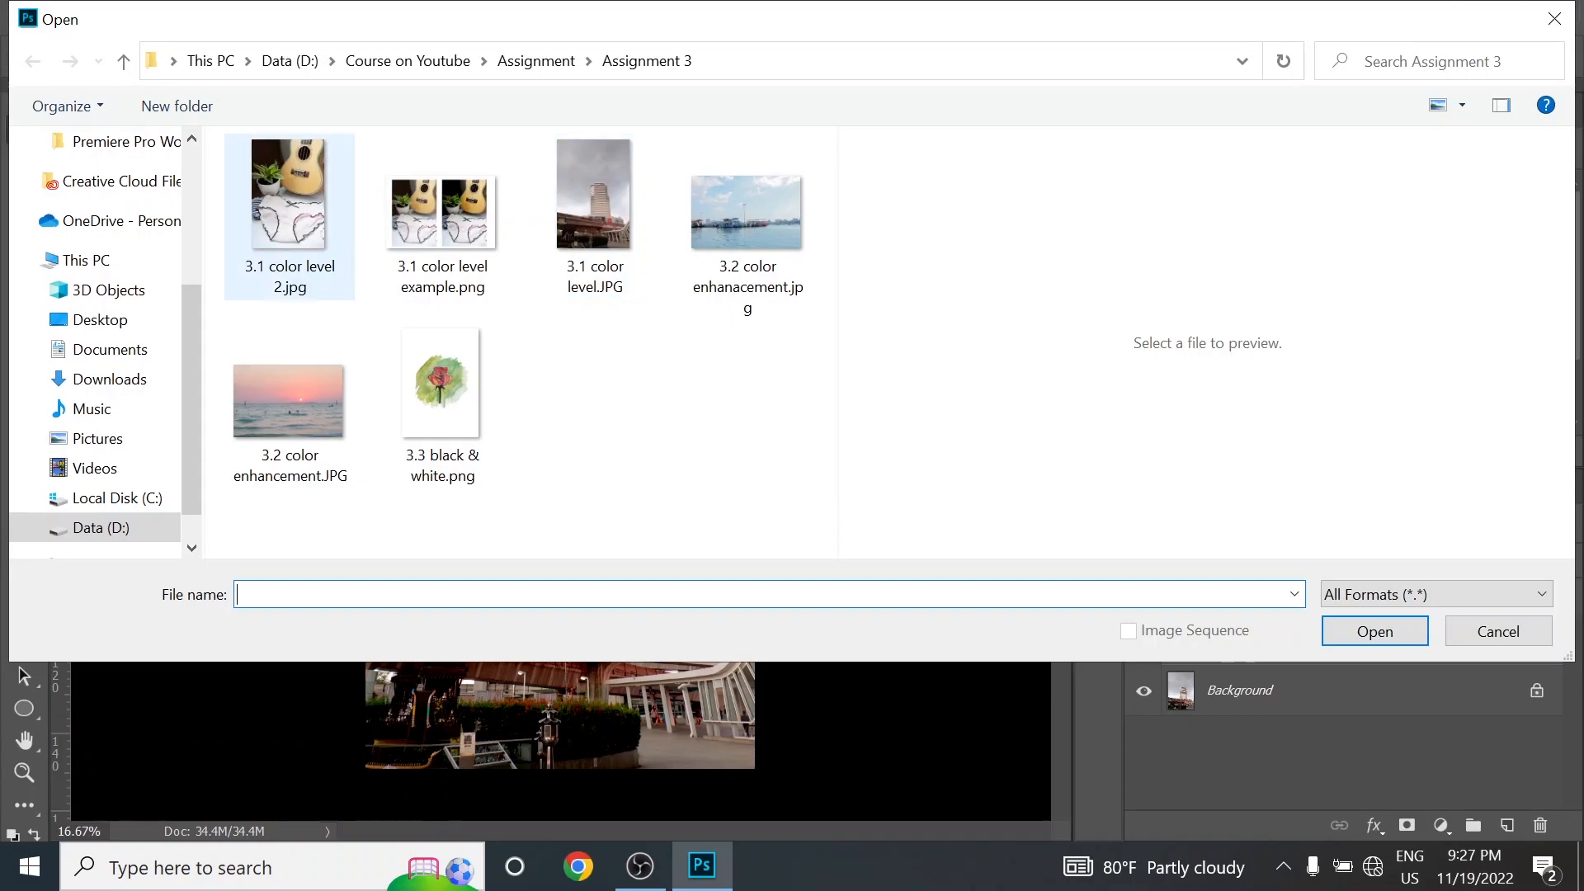
double_click(290, 216)
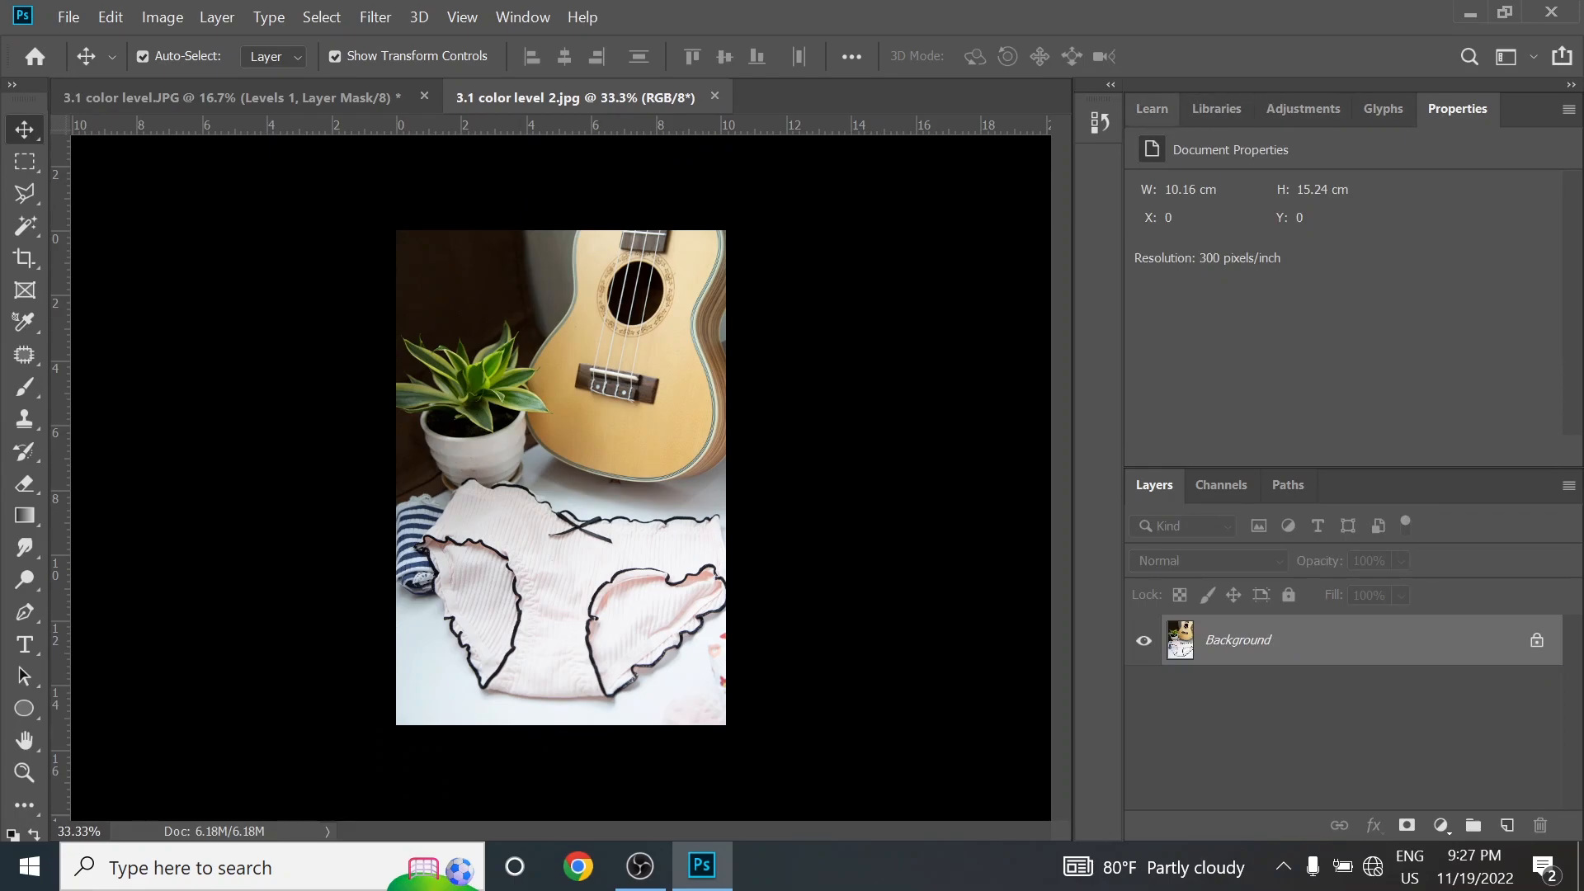
Add a Levels adjustment layer to the guitar photo with shadows 63 and midtones 1.28, and compare before and after
left_click(1303, 108)
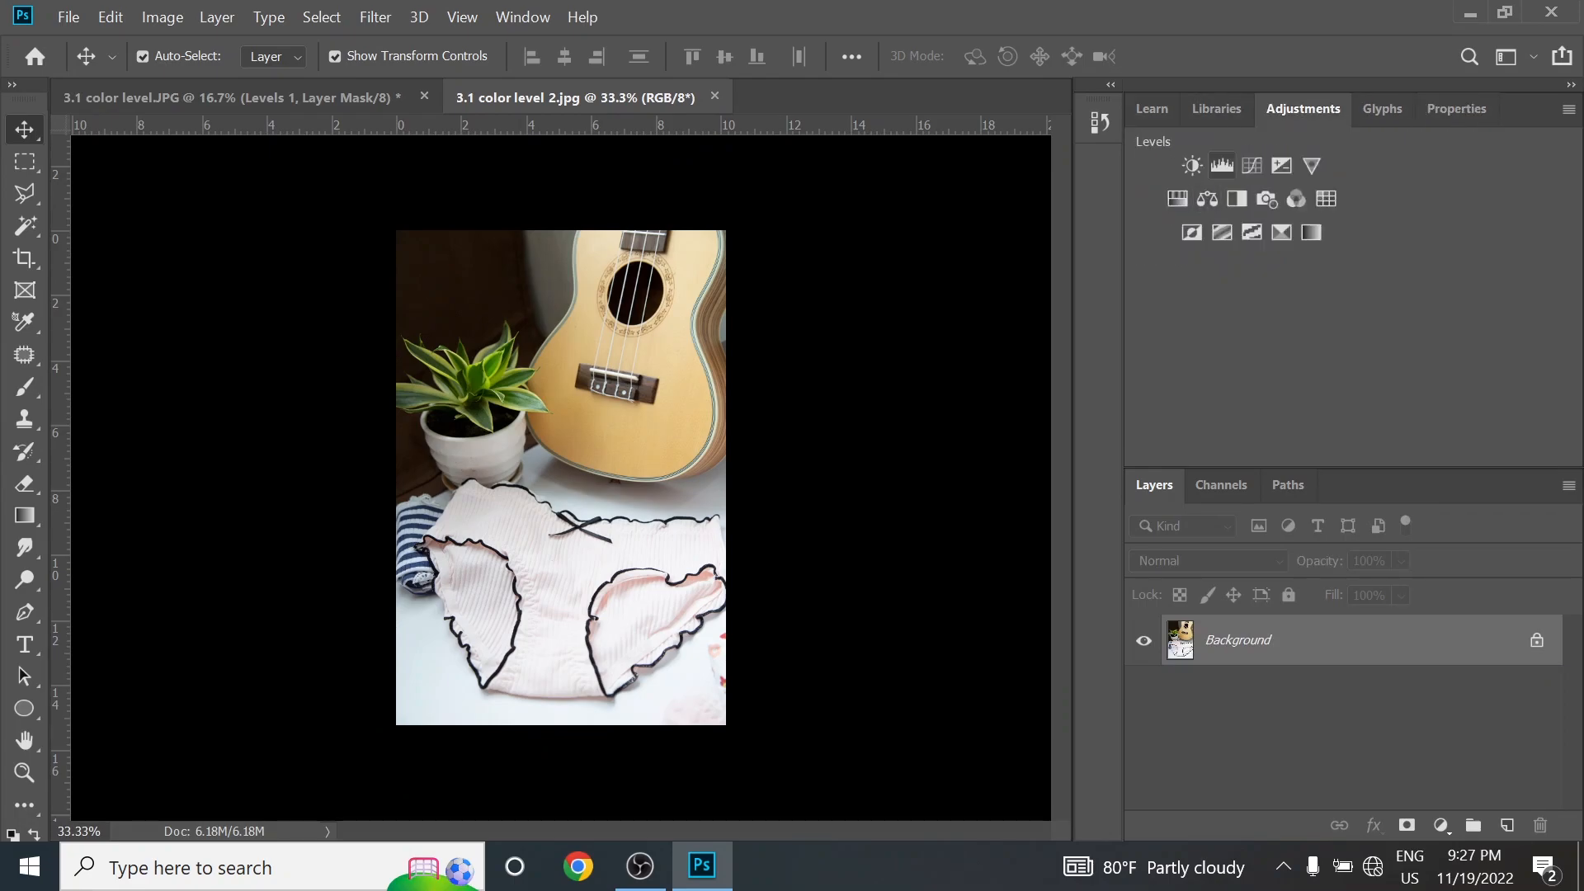
left_click(1222, 165)
left_click_drag(1360, 370, 1323, 369)
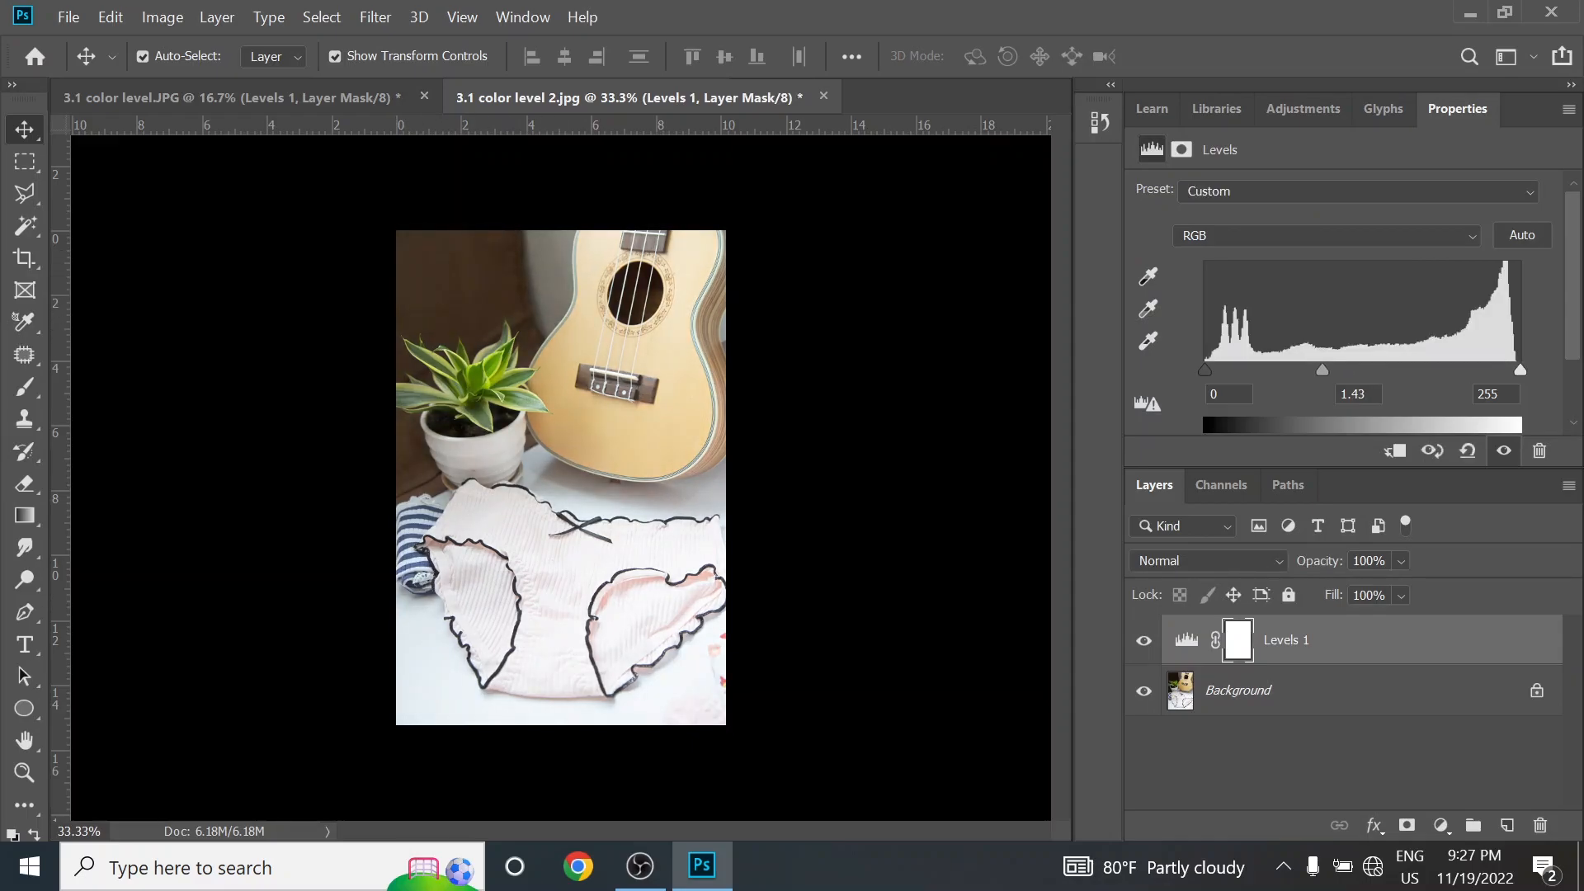
left_click_drag(1206, 371, 1380, 370)
left_click(1144, 641)
left_click(1143, 640)
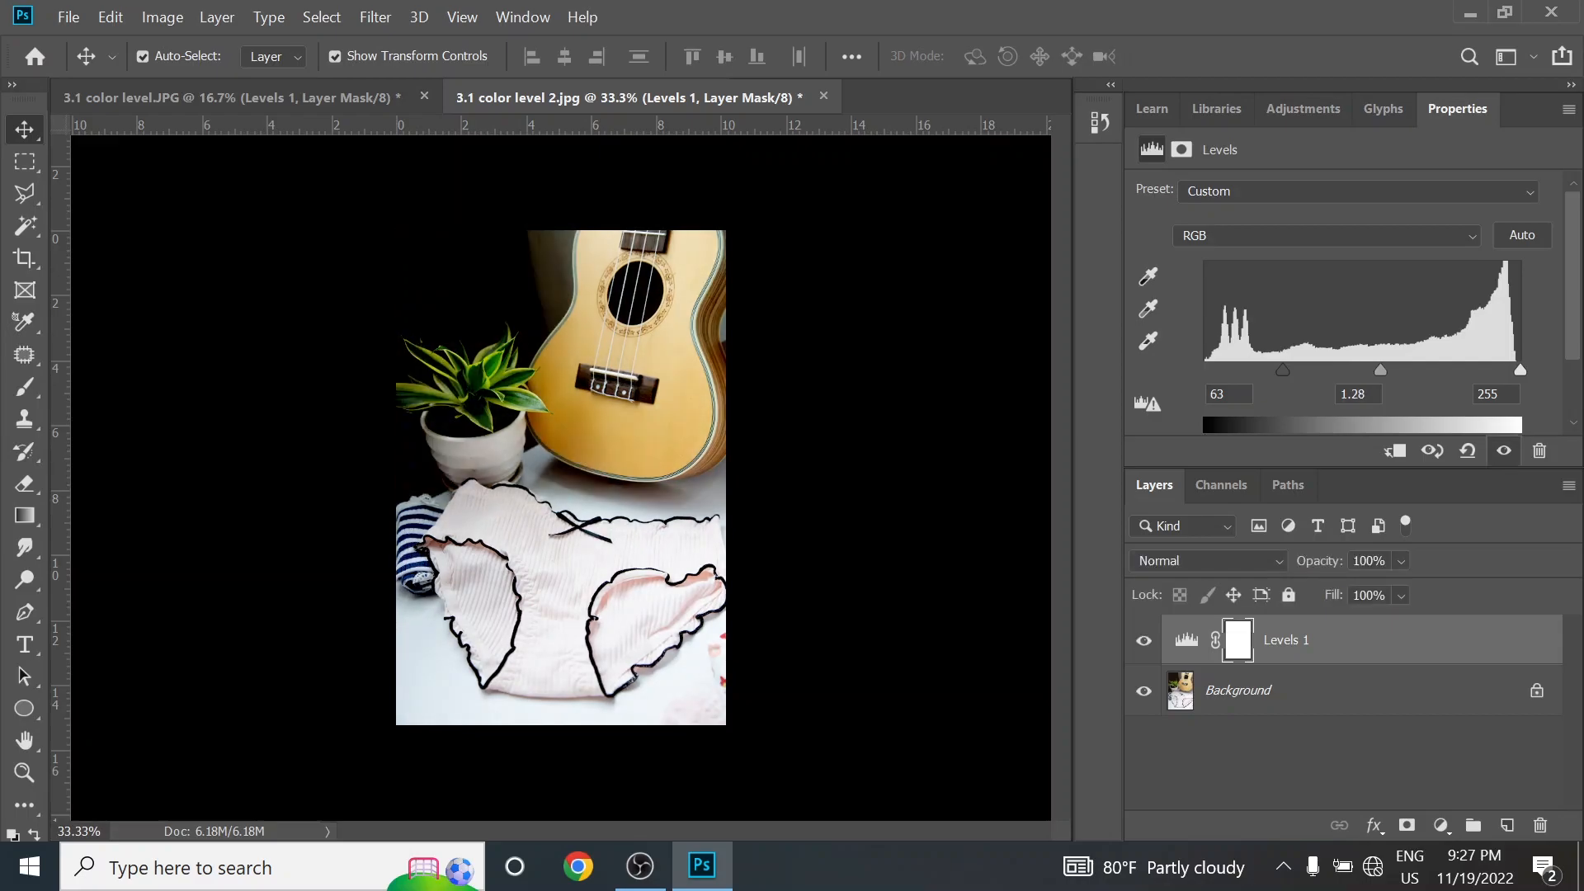
left_click(1143, 640)
left_click(1144, 640)
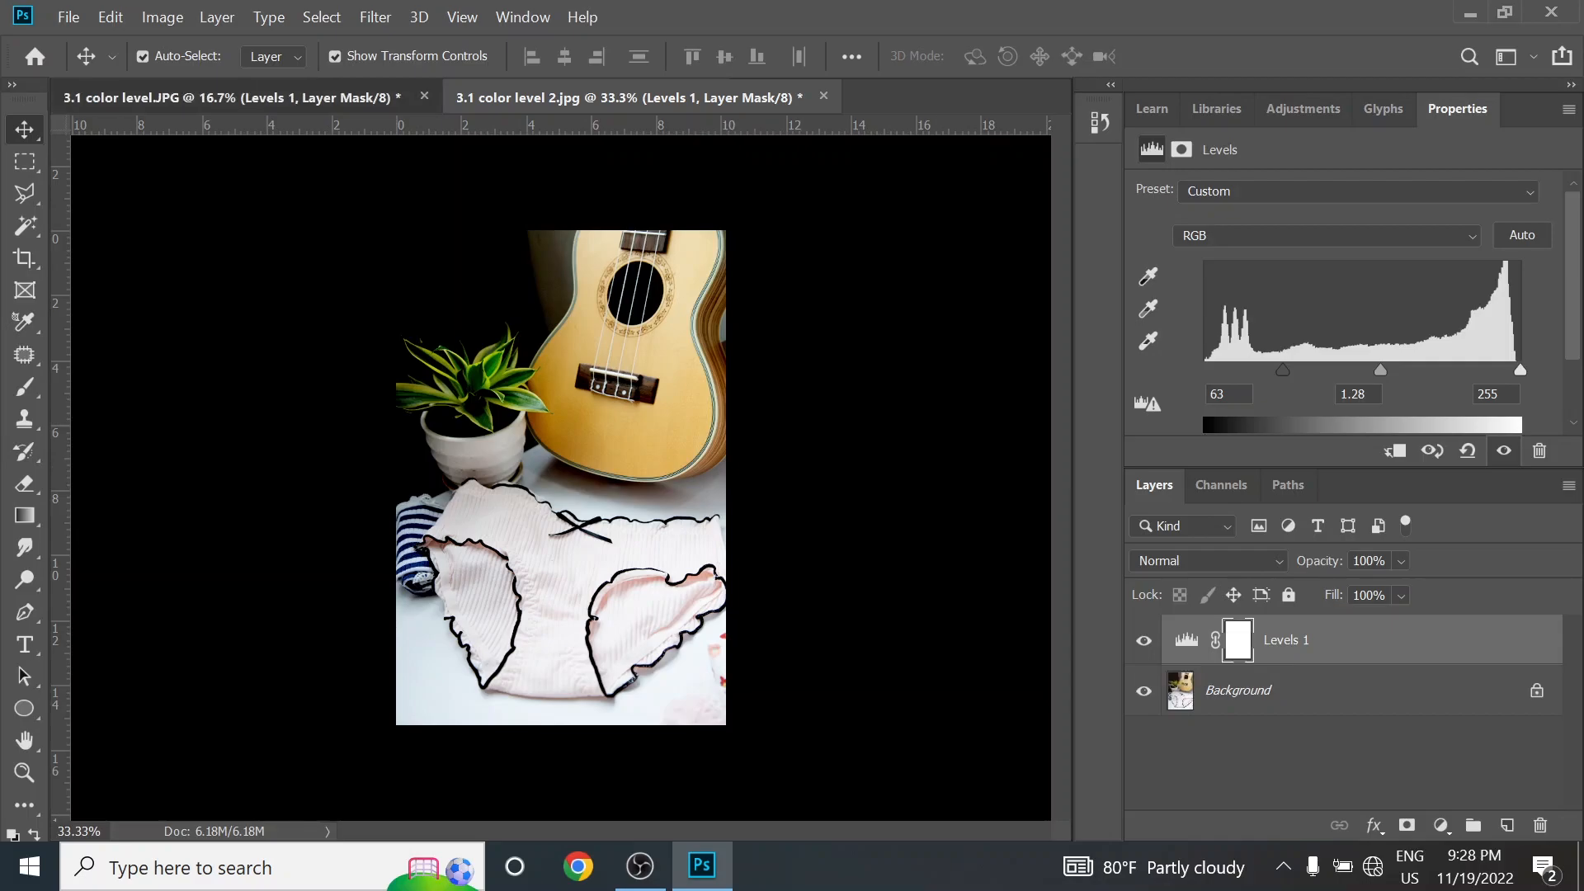
Review the edited building photo, return to 3.1 color level 2.jpg and show the available adjustments
left_click(231, 97)
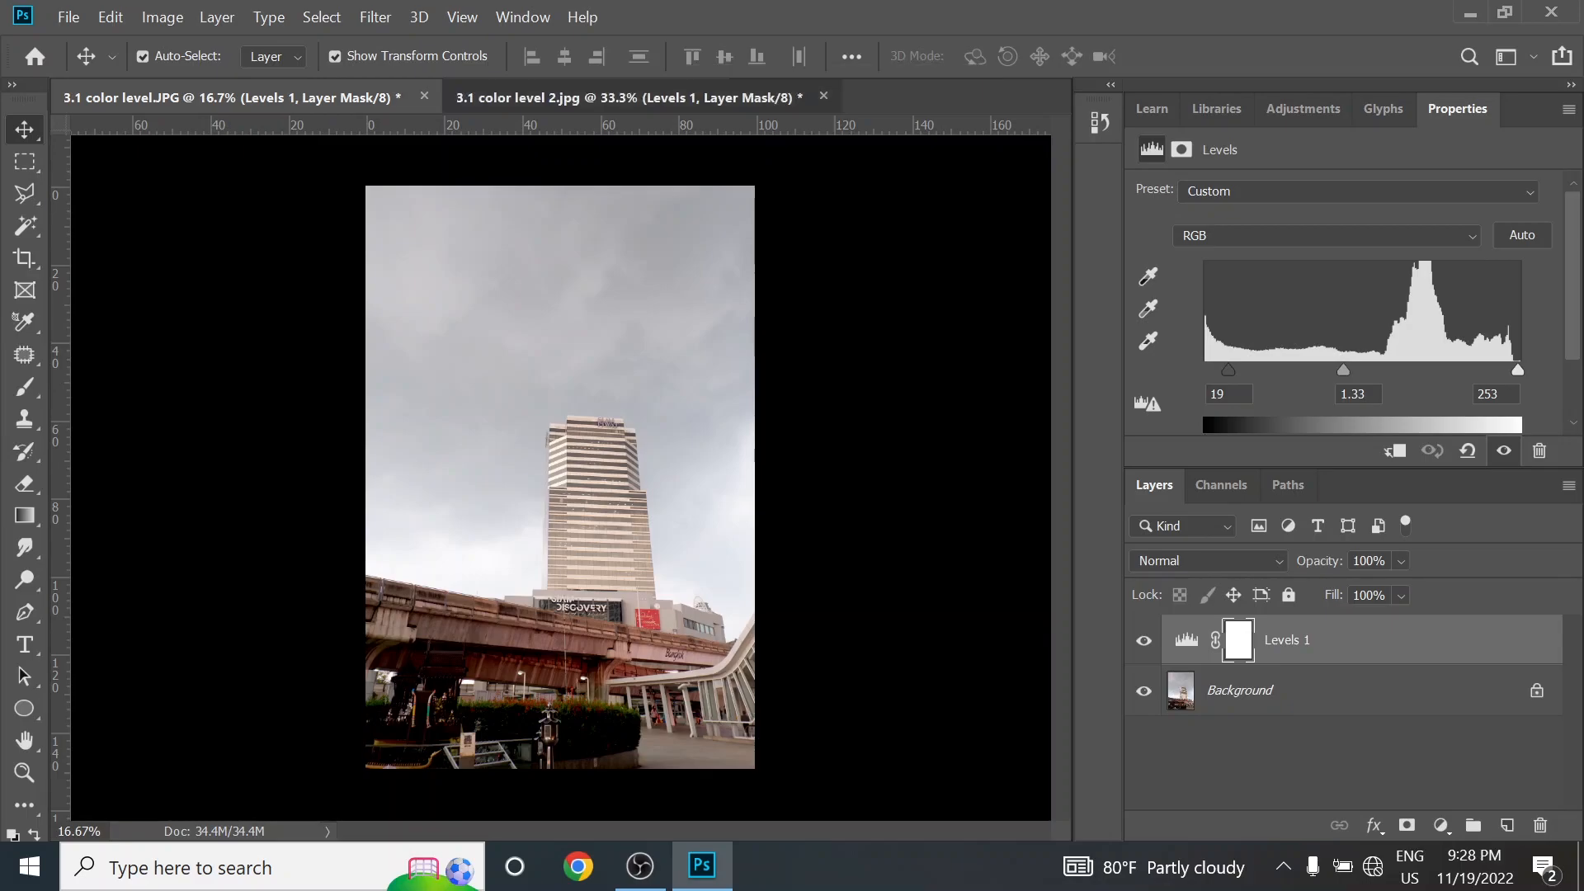
left_click(627, 97)
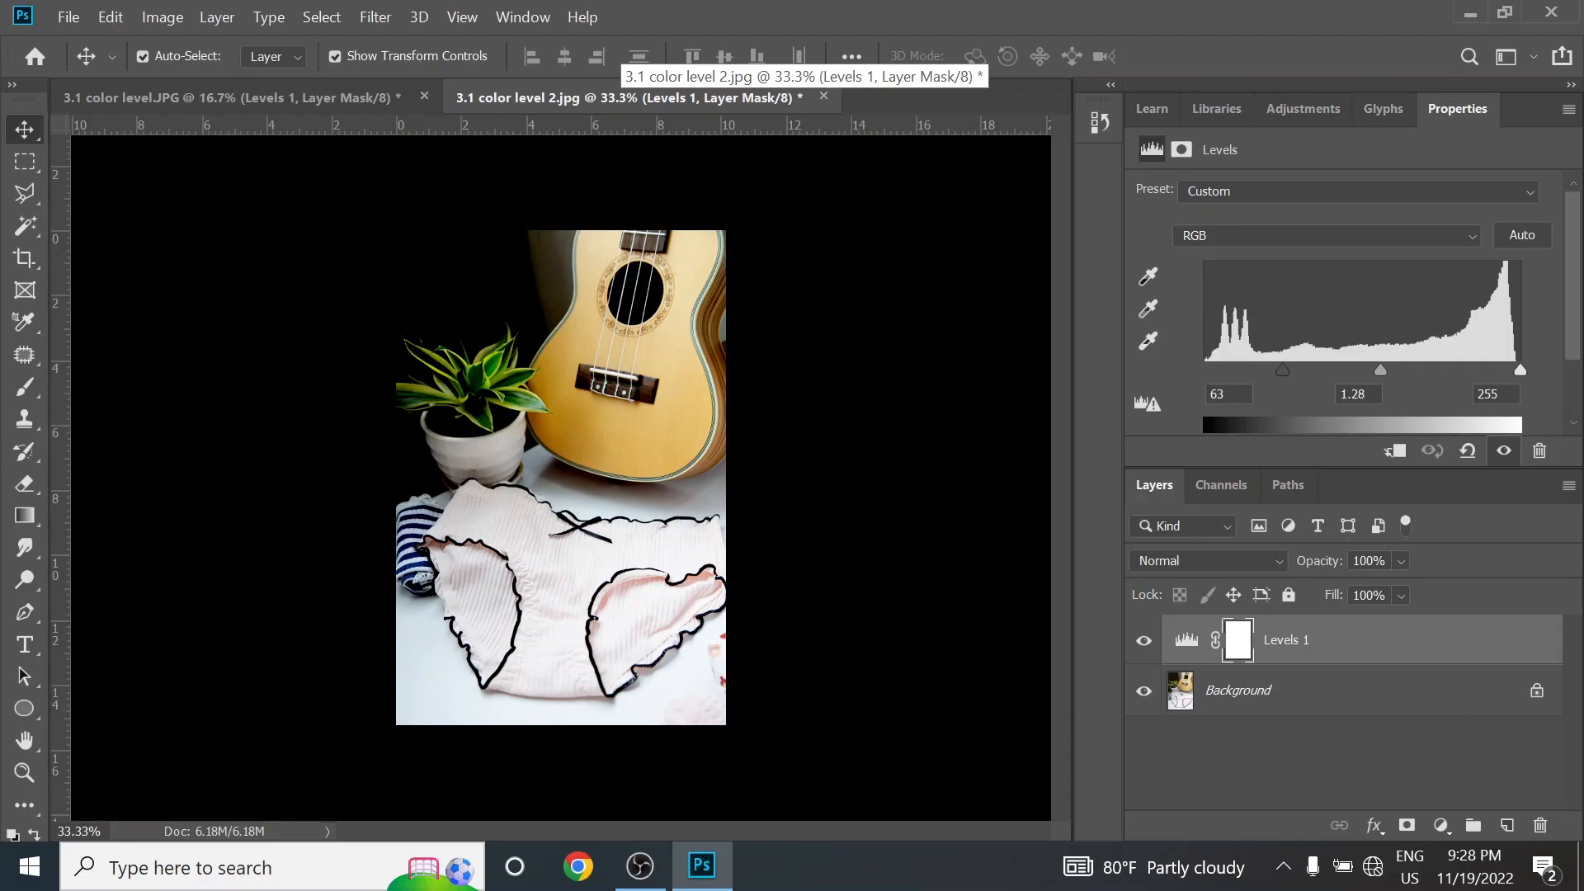
left_click(1303, 109)
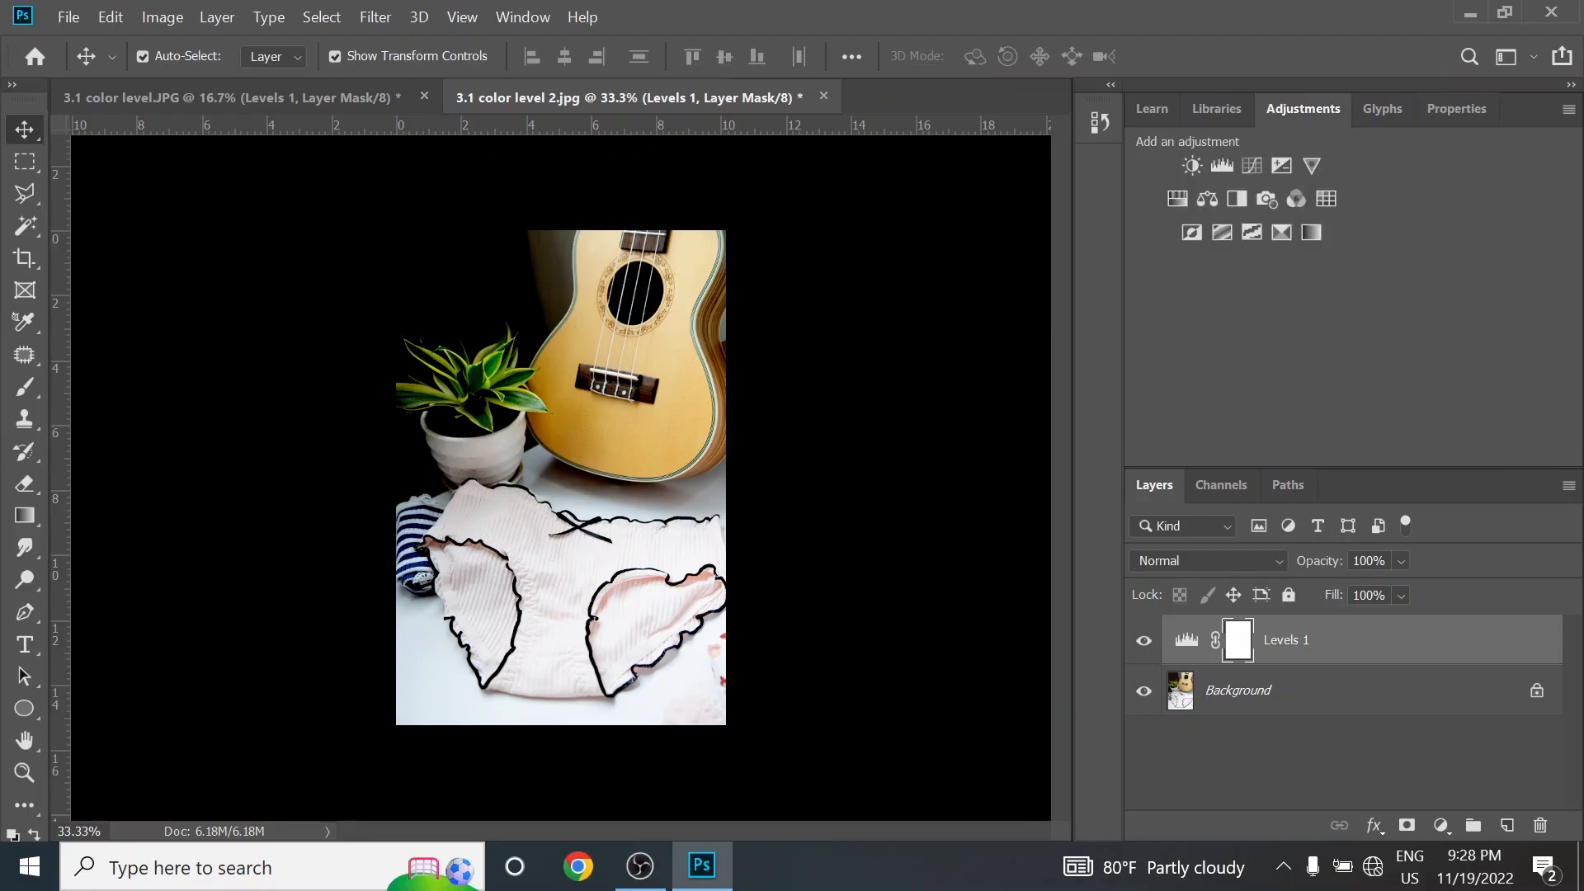